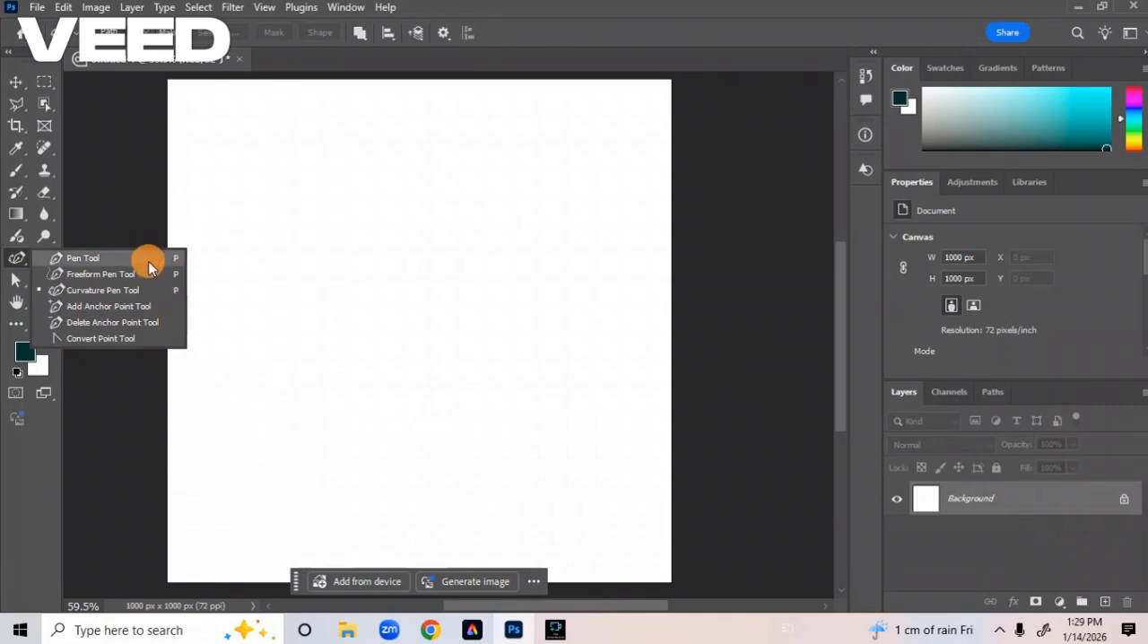
# Activate the Pen tool, try its Shape mode, and set the drawing mode back to Path.
pyautogui.click(144, 259)
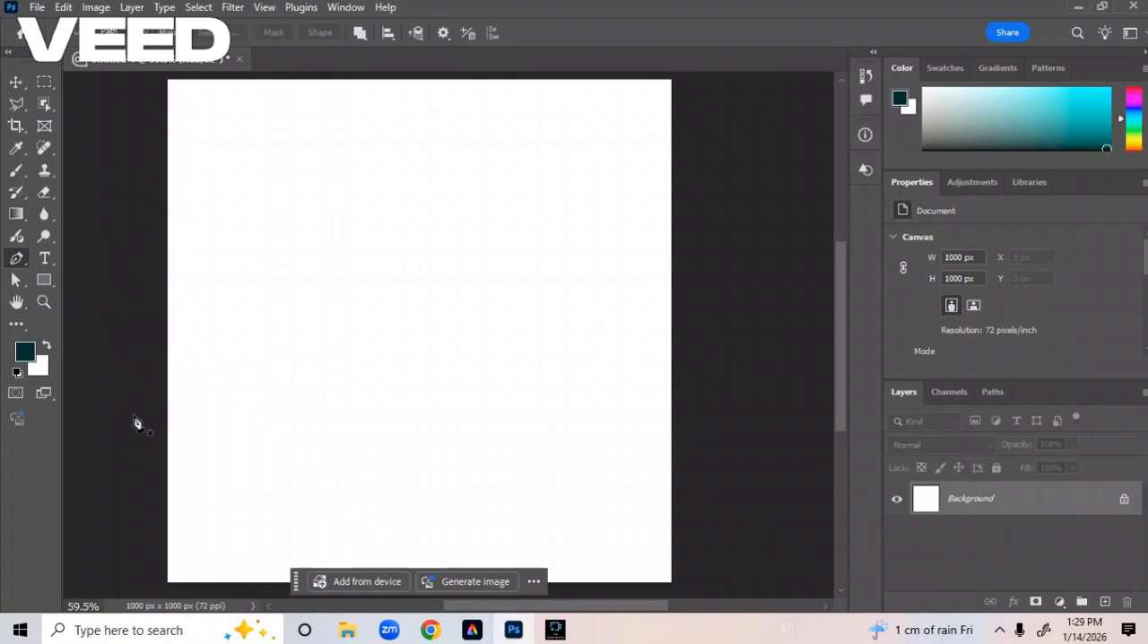
pyautogui.click(109, 32)
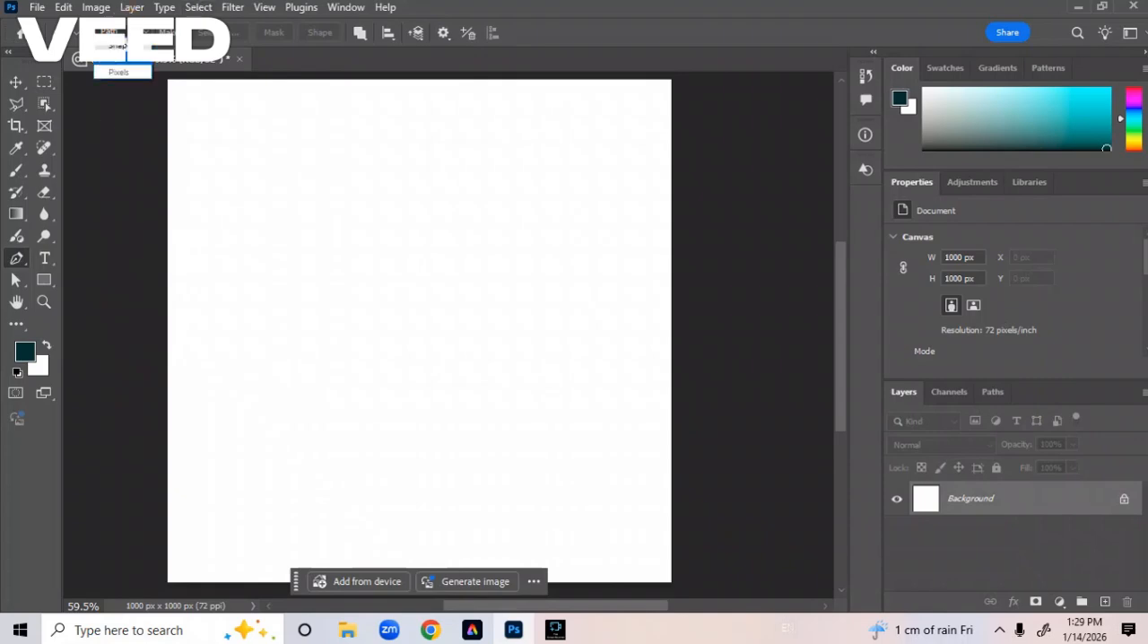
pyautogui.click(117, 46)
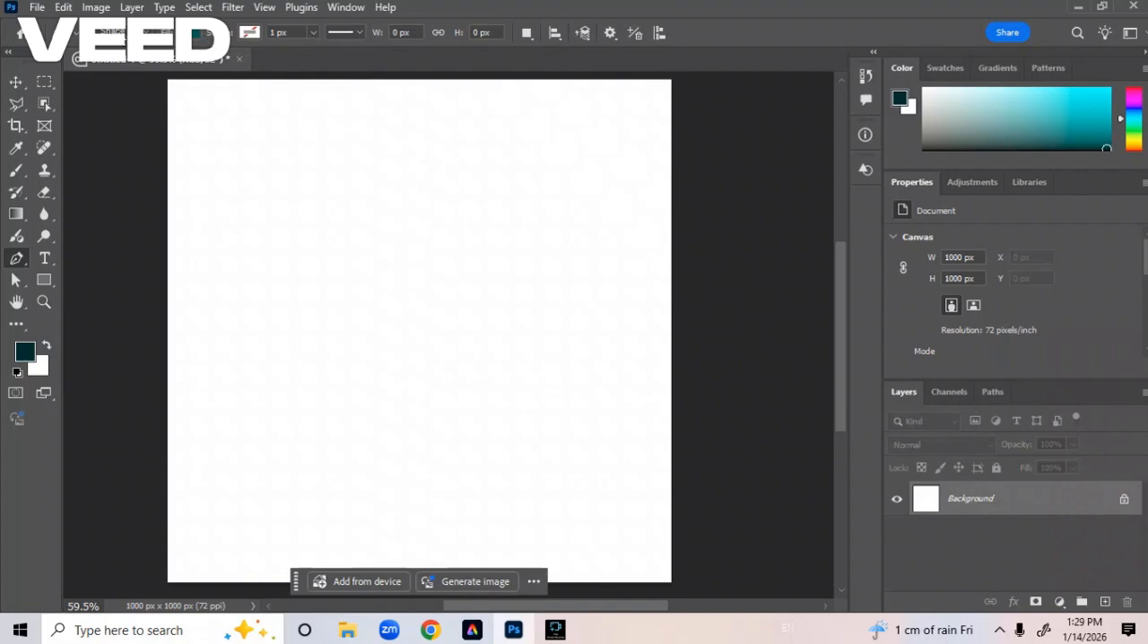
pyautogui.click(109, 33)
pyautogui.click(111, 59)
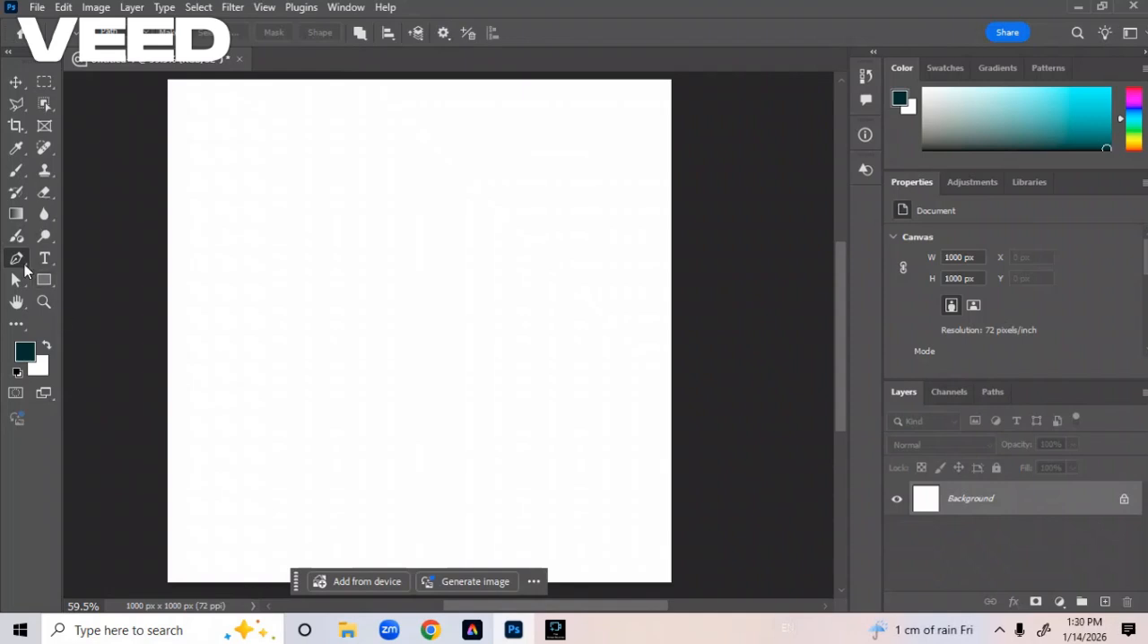
# Draw a wave-topped path across the lower part of the canvas, running its sides and base outside the canvas edges.
pyautogui.click(135, 470)
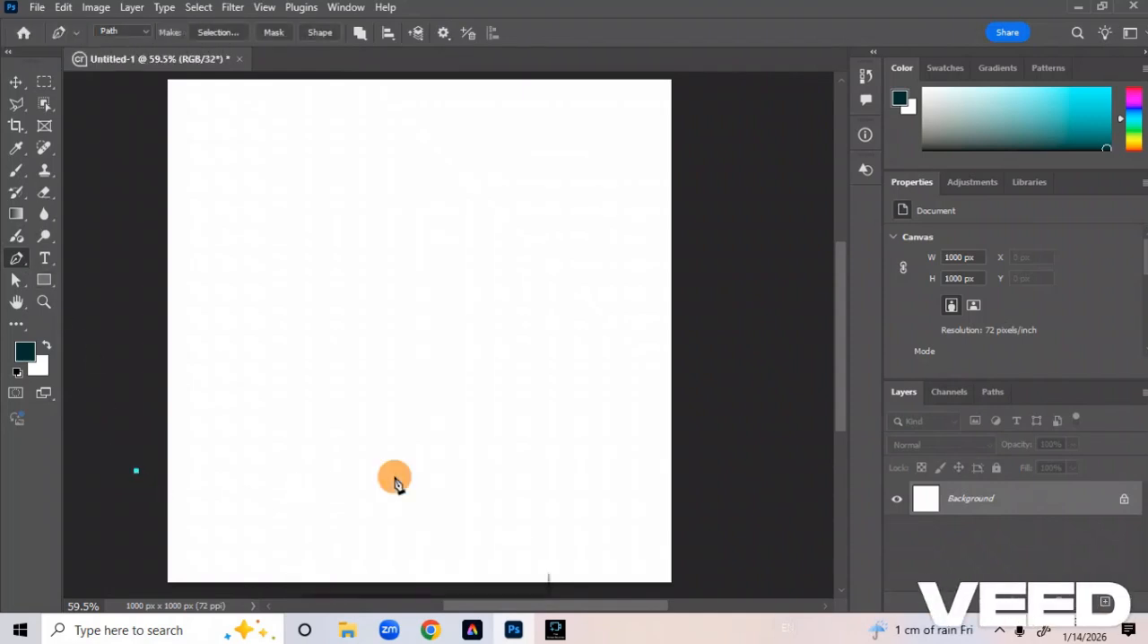
pyautogui.moveTo(394, 476); pyautogui.dragTo(484, 365)
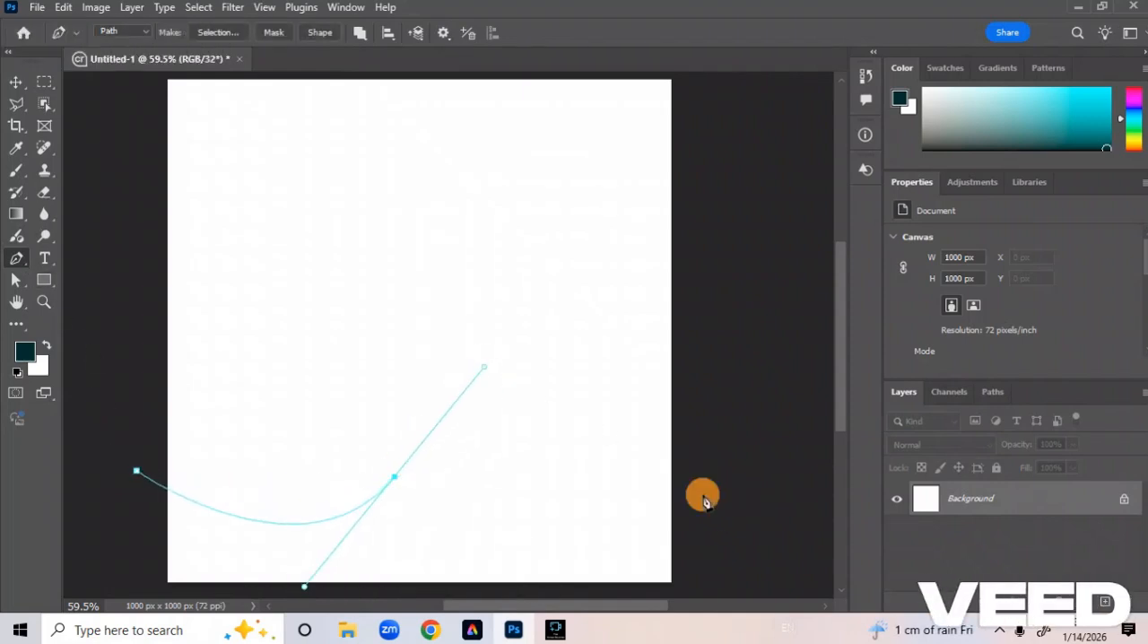
pyautogui.click(702, 494)
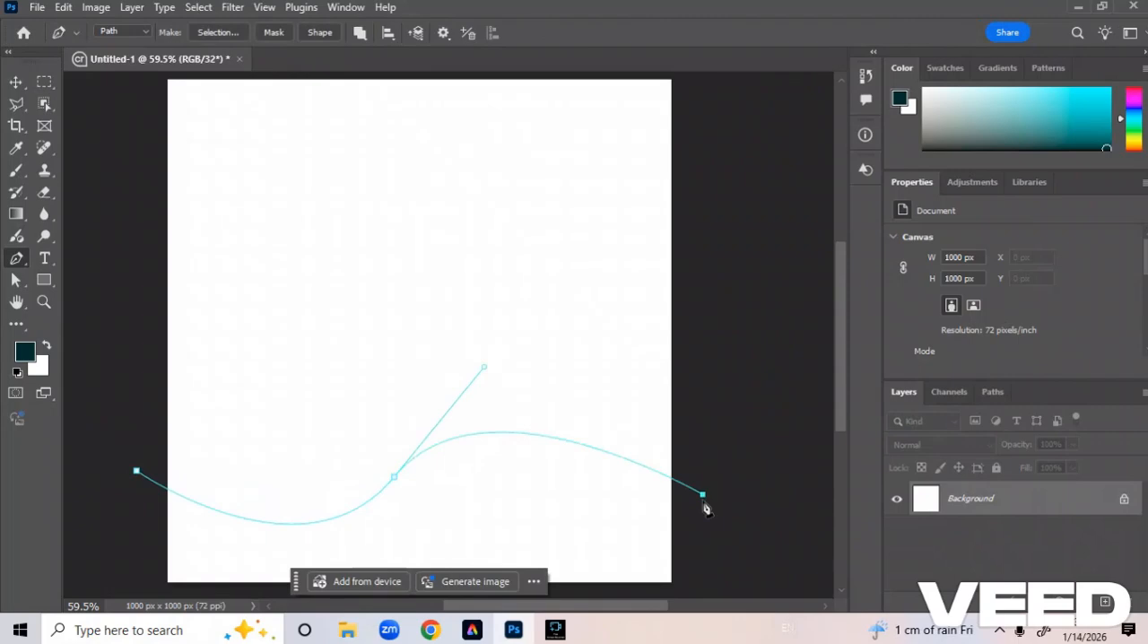
pyautogui.click(145, 589)
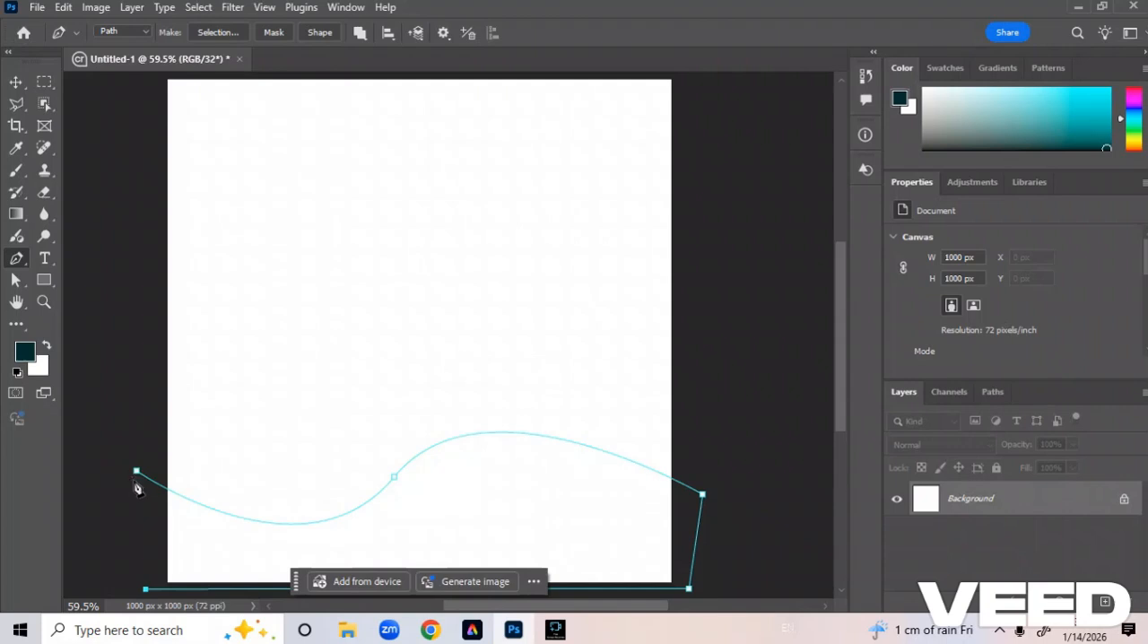
pyautogui.click(134, 480)
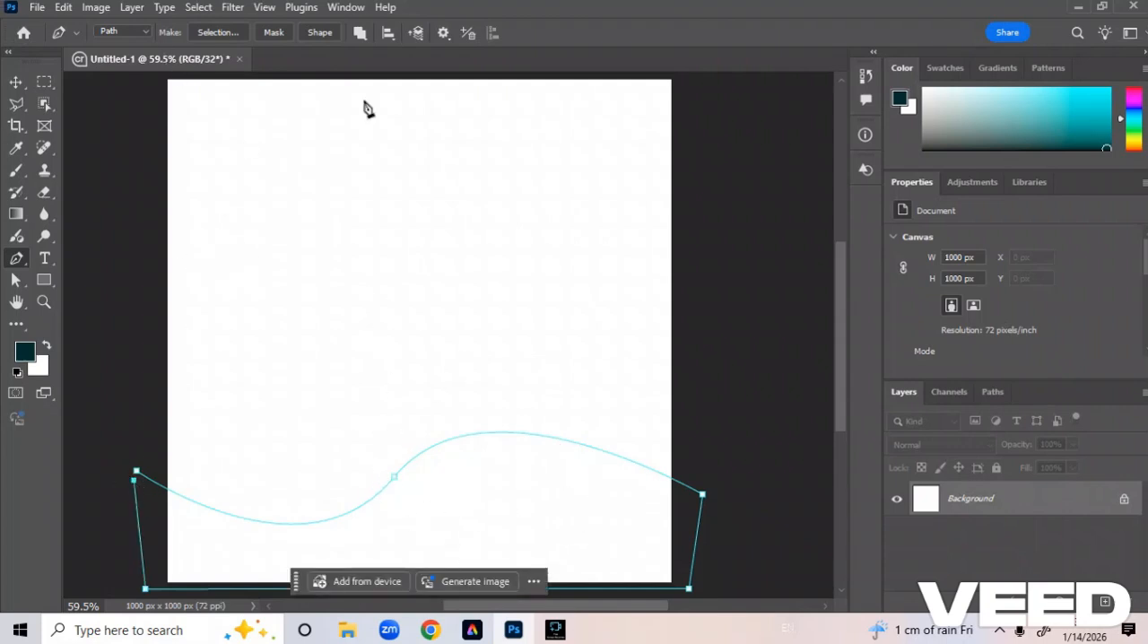
# Try turning the wave path into a selection with a 0-pixel feather and into a layer mask, undoing both.
pyautogui.click(217, 34)
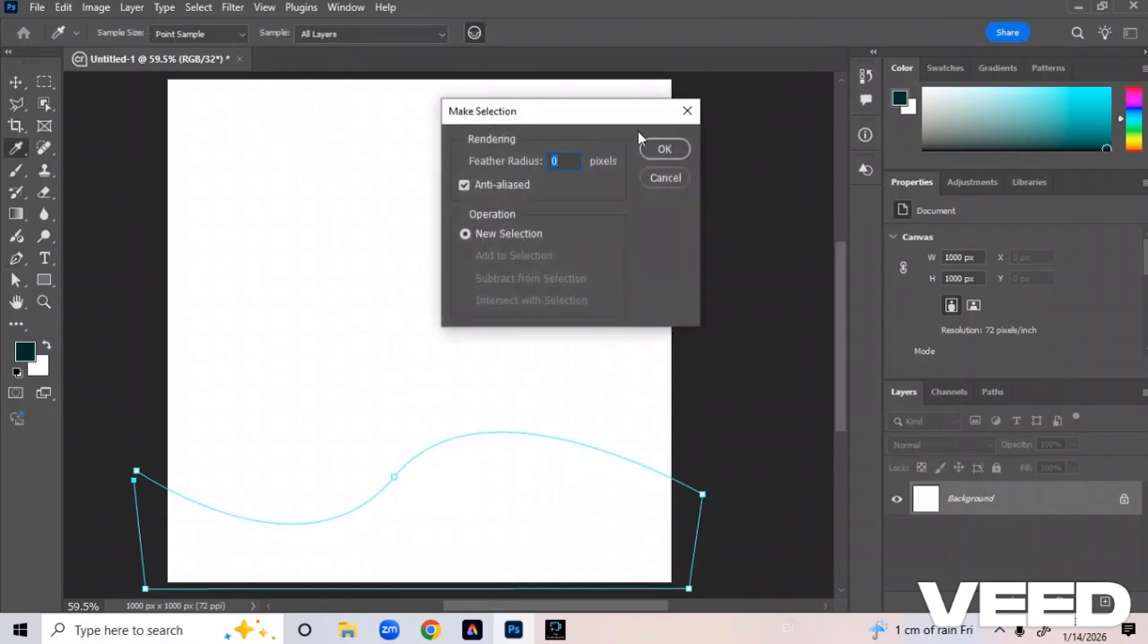
pyautogui.click(661, 148)
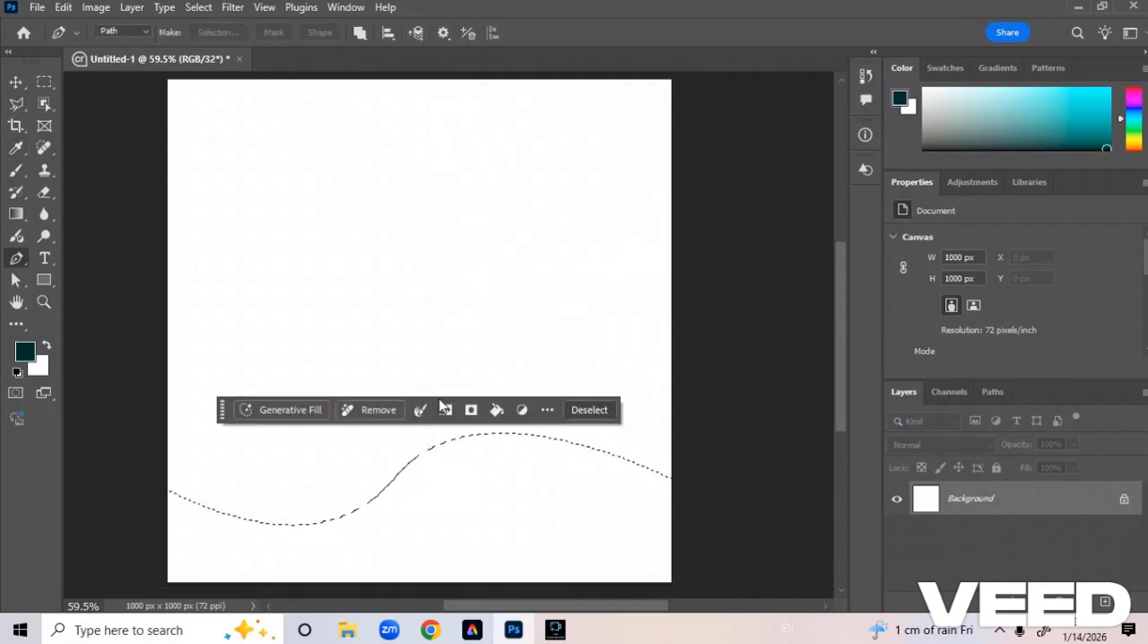
pyautogui.hotkey('ctrl', 'd')
pyautogui.click(272, 31)
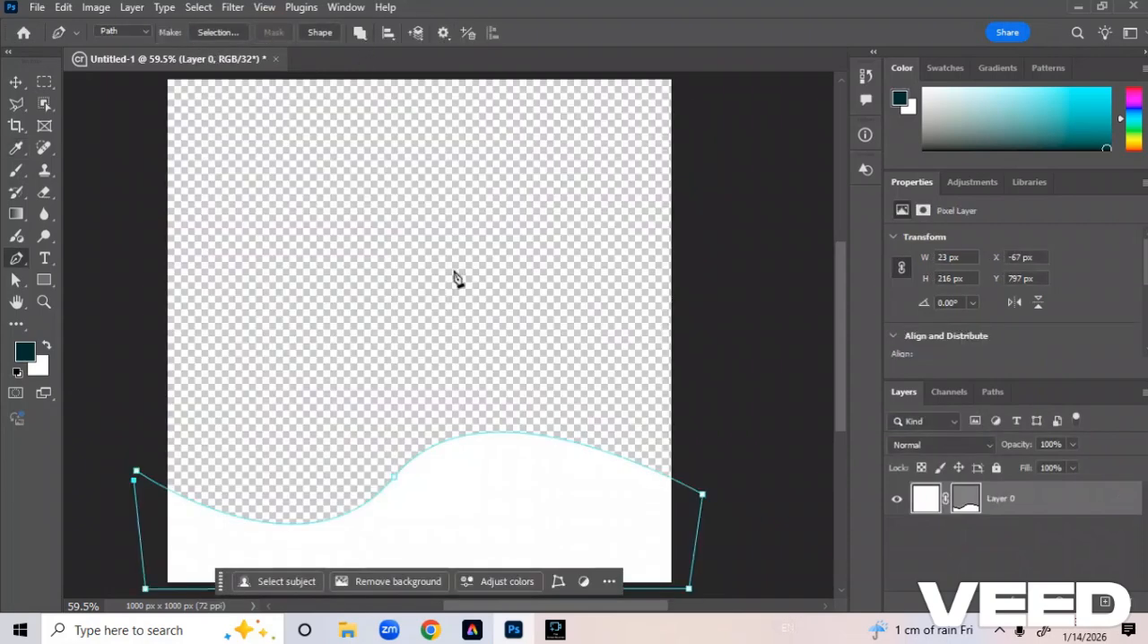
pyautogui.hotkey('ctrl', 'z')
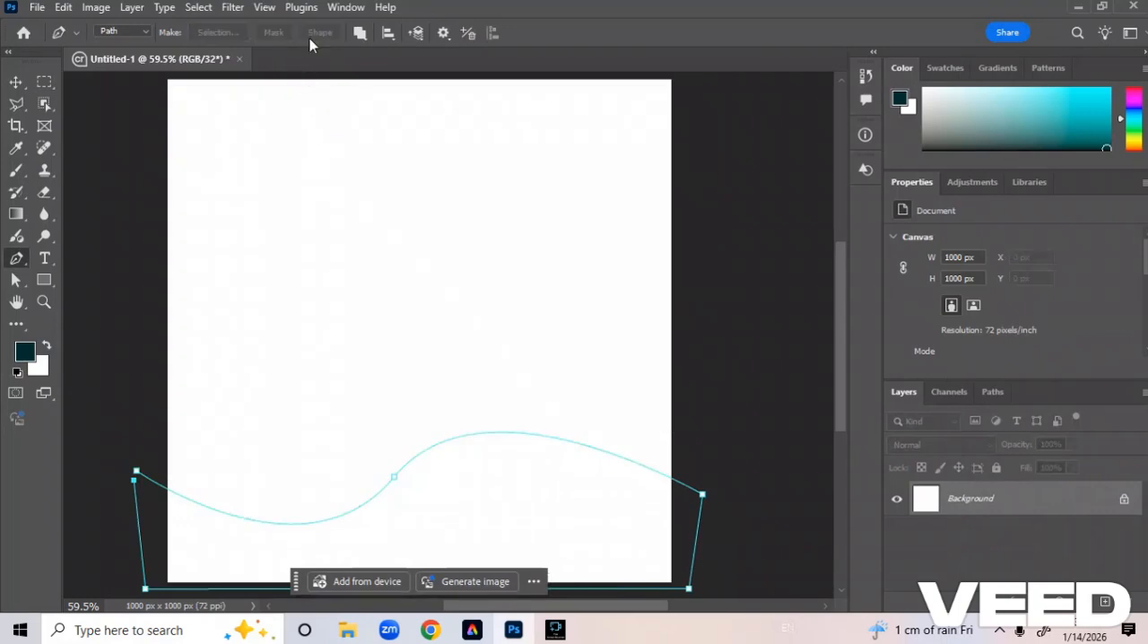
# Convert the wave path into a filled shape.
pyautogui.click(314, 34)
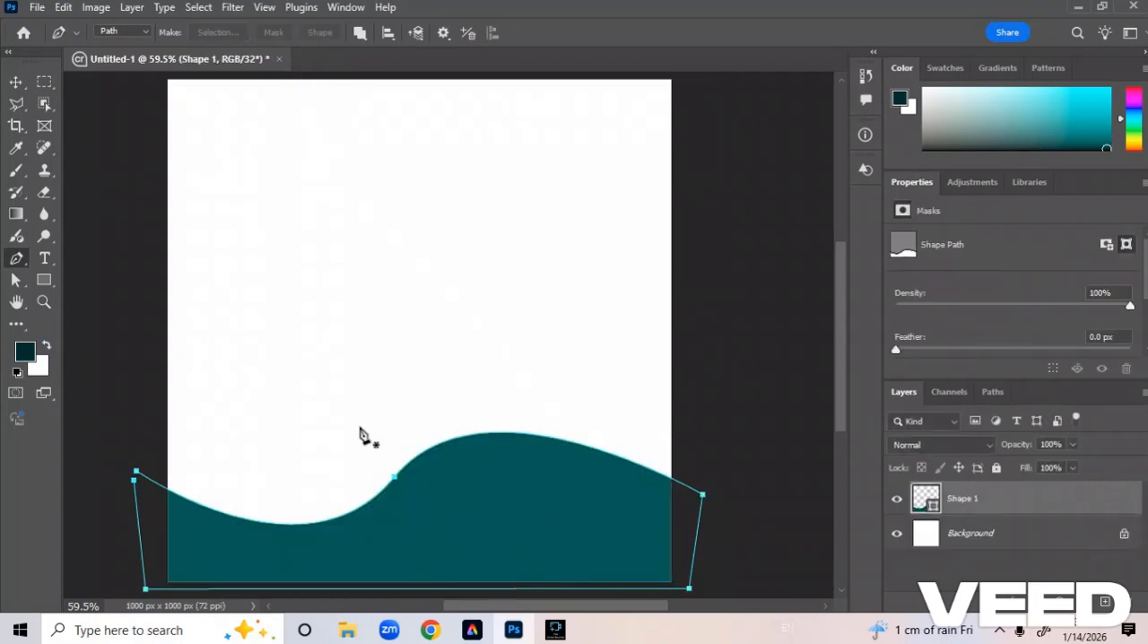
# Draw freehand closed blobs along the canvas's upper-left area with the Freeform Pen tool.
pyautogui.moveTo(13, 259); pyautogui.dragTo(54, 261)
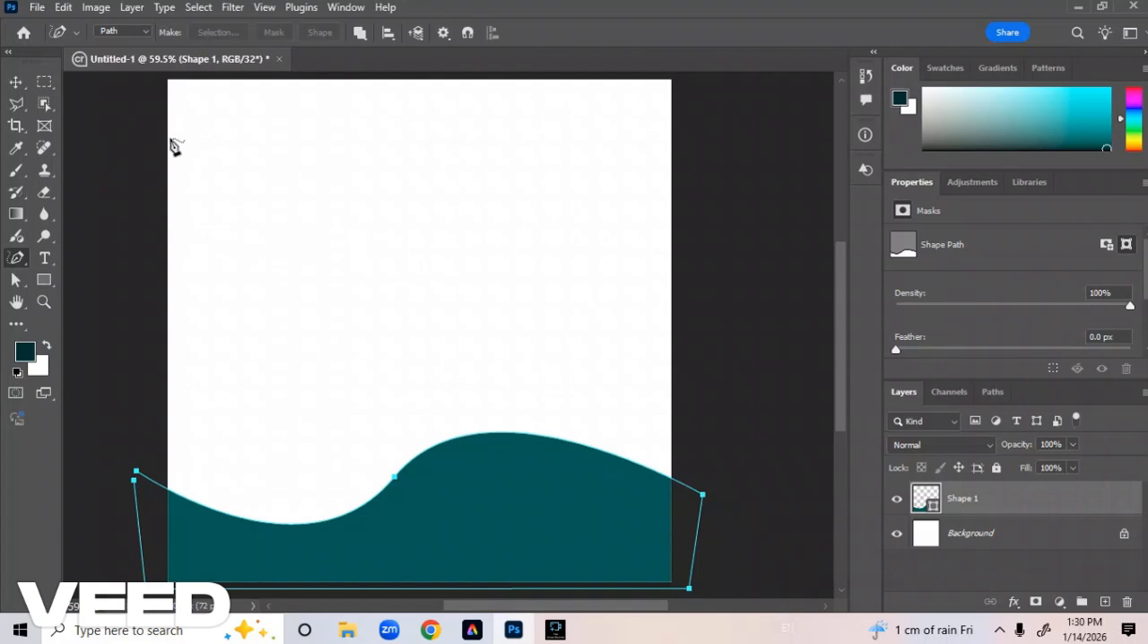
pyautogui.moveTo(172, 136)
pyautogui.mouseDown()
pyautogui.moveTo(222, 104)
pyautogui.moveTo(303, 96)
pyautogui.moveTo(312, 113)
pyautogui.moveTo(299, 138)
pyautogui.moveTo(213, 153)
pyautogui.moveTo(171, 124)
pyautogui.mouseUp()
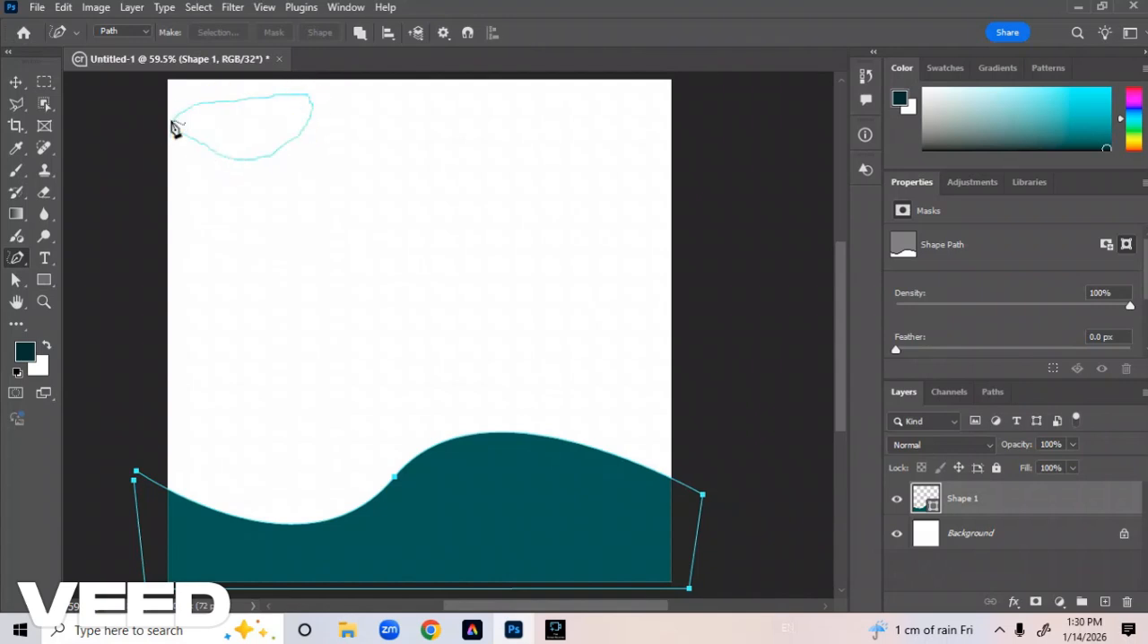
pyautogui.moveTo(334, 87)
pyautogui.mouseDown()
pyautogui.moveTo(316, 141)
pyautogui.moveTo(320, 85)
pyautogui.moveTo(358, 81)
pyautogui.moveTo(323, 102)
pyautogui.moveTo(383, 80)
pyautogui.moveTo(359, 80)
pyautogui.mouseUp()
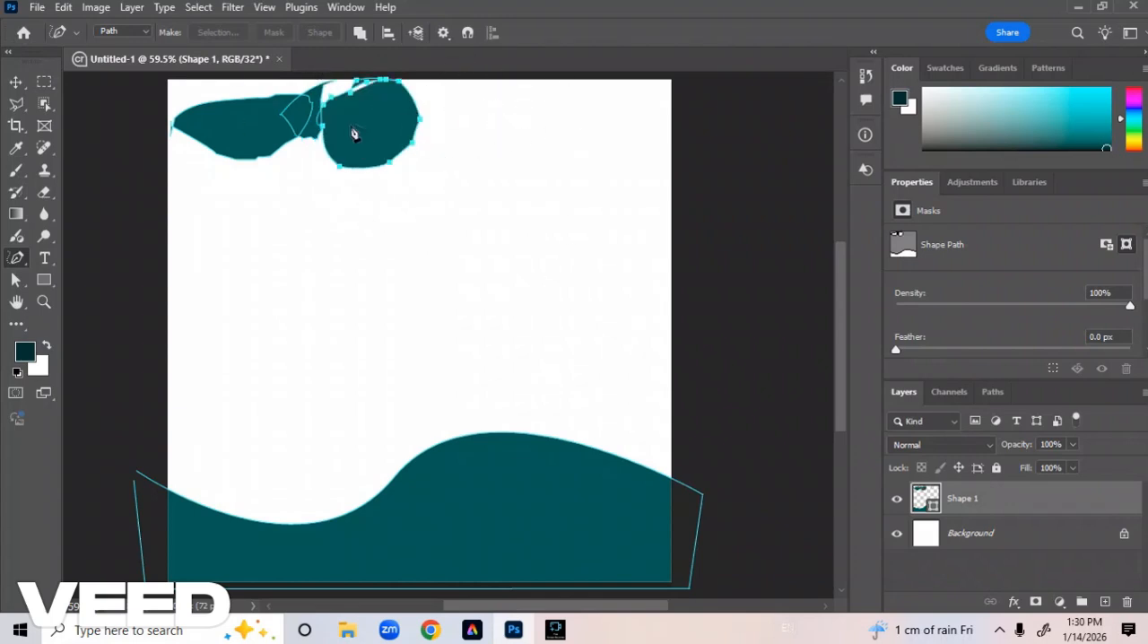
pyautogui.moveTo(20, 257); pyautogui.dragTo(116, 291)
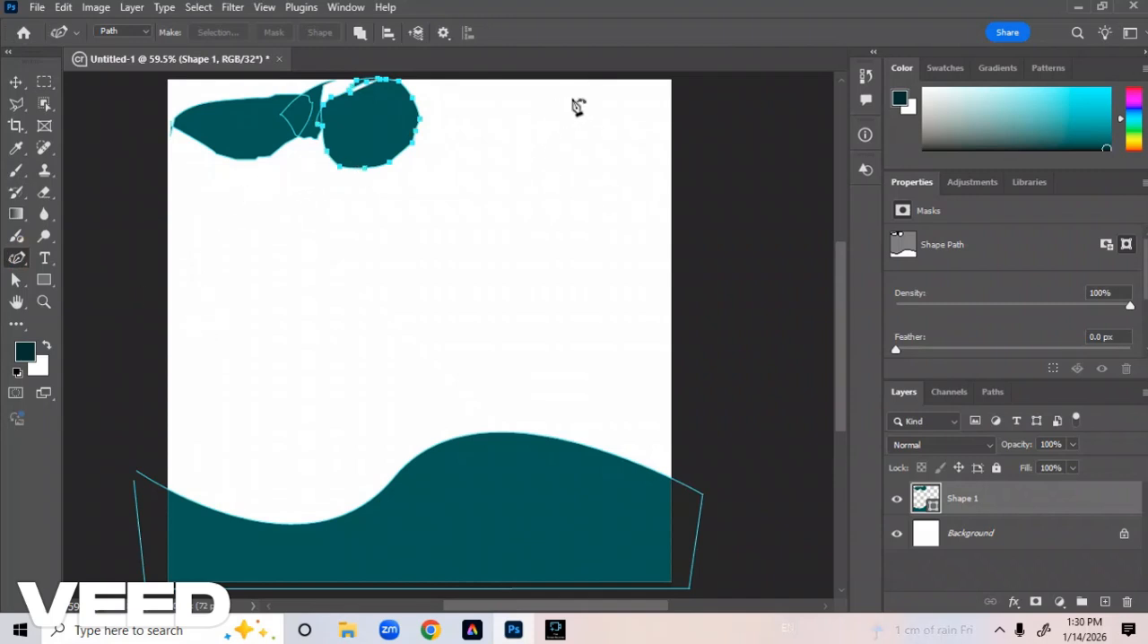
pyautogui.click(565, 96)
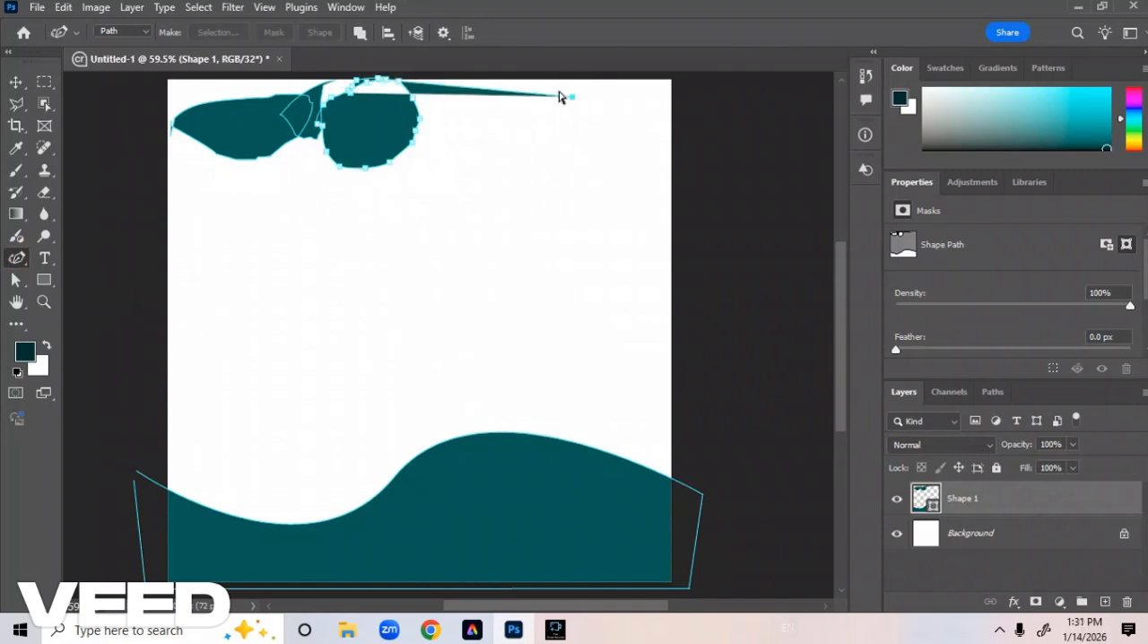
pyautogui.hotkey('ctrl', 'z')
# Deselect the path of the existing shape with the Direct Selection tool.
pyautogui.click(16, 280)
pyautogui.click(233, 287)
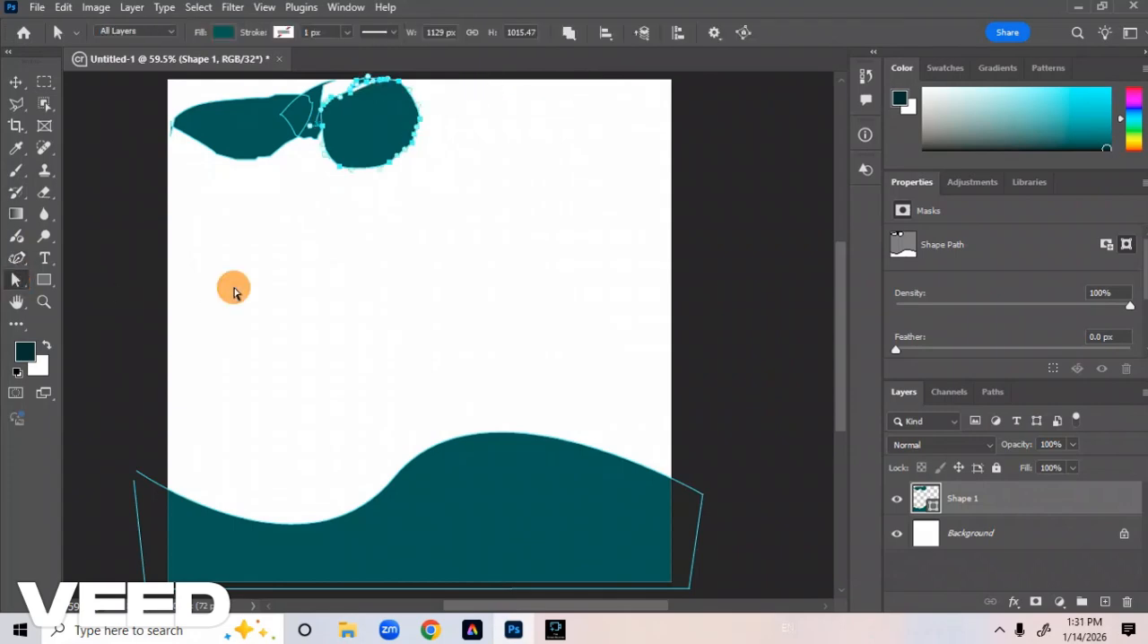
pyautogui.click(15, 285)
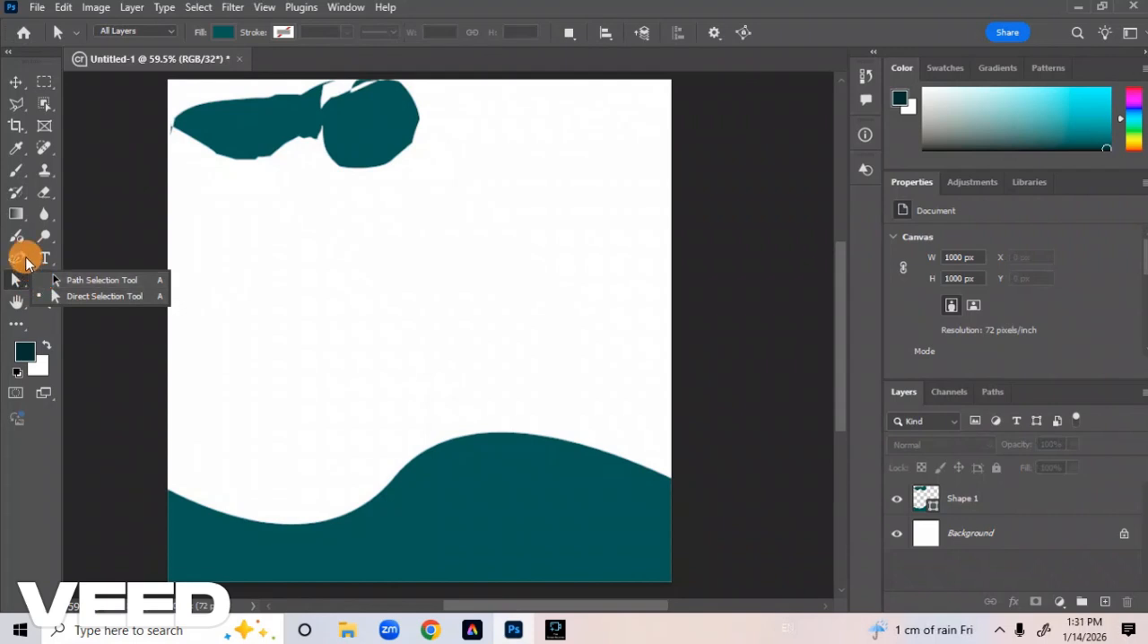
# Draw a closed oval path in the canvas's upper-right area with the Curvature Pen tool.
pyautogui.click(24, 260)
pyautogui.click(77, 289)
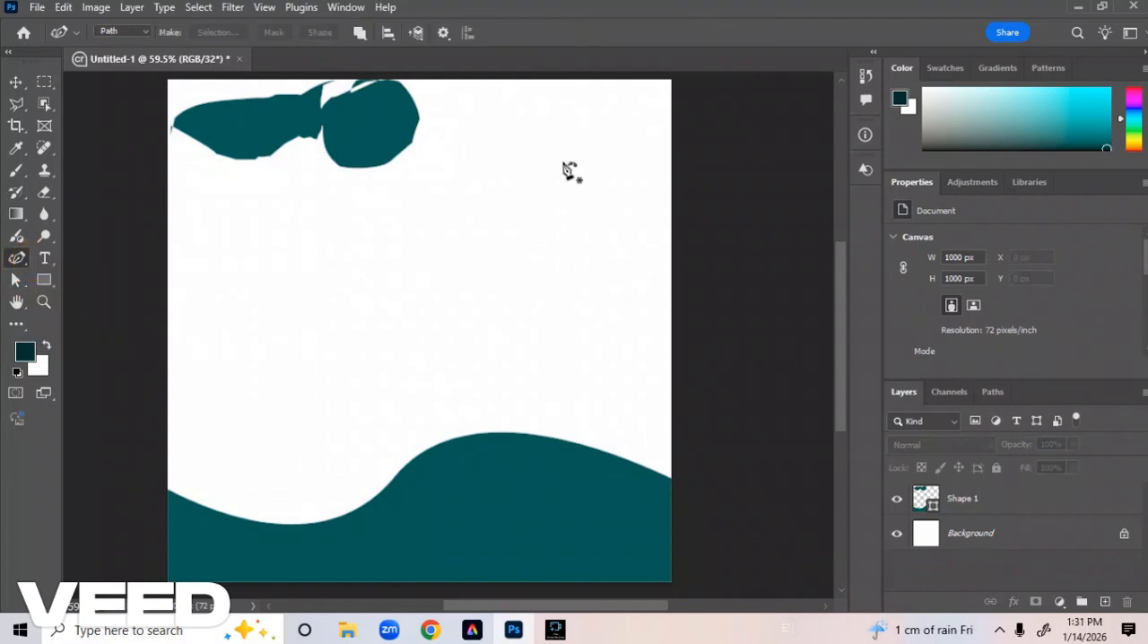
pyautogui.click(517, 88)
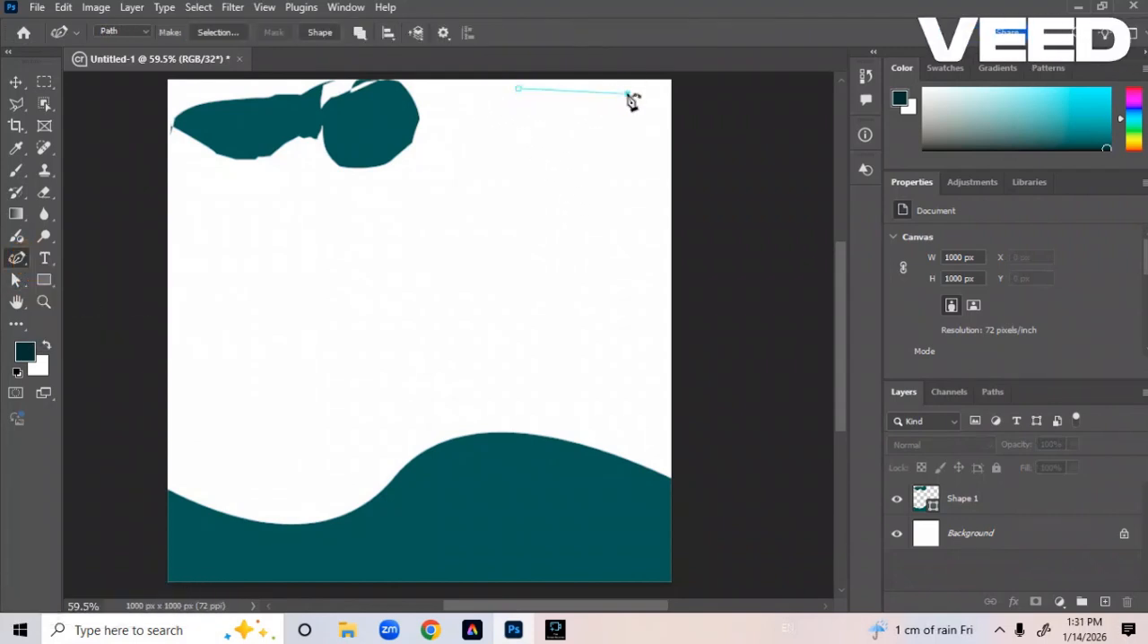
pyautogui.click(628, 94)
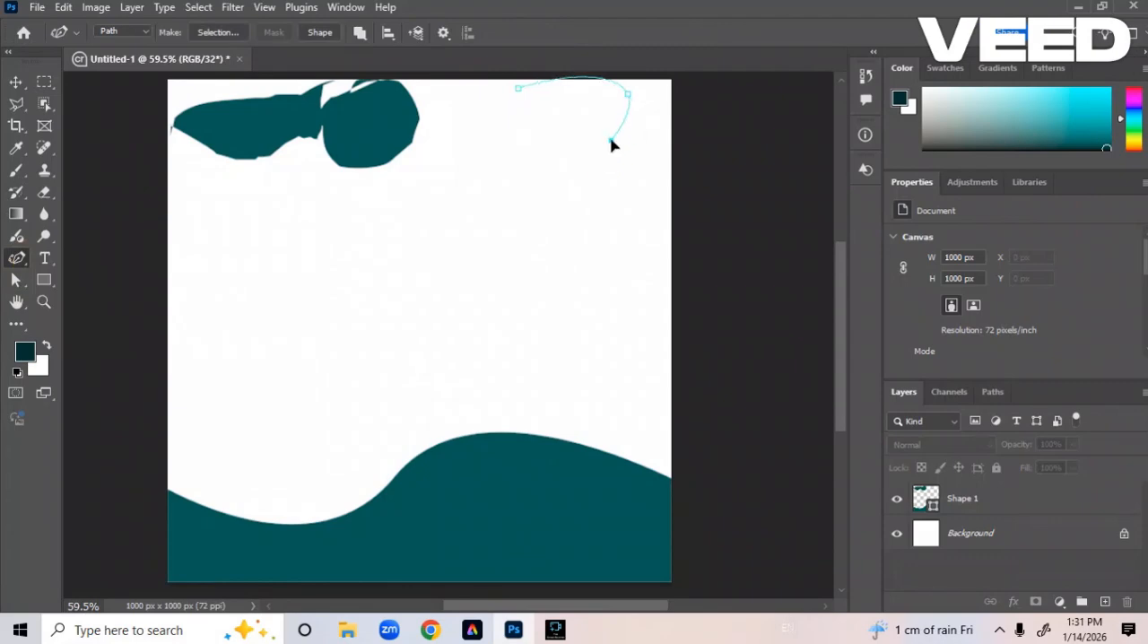
pyautogui.click(611, 149)
pyautogui.click(561, 158)
pyautogui.click(508, 129)
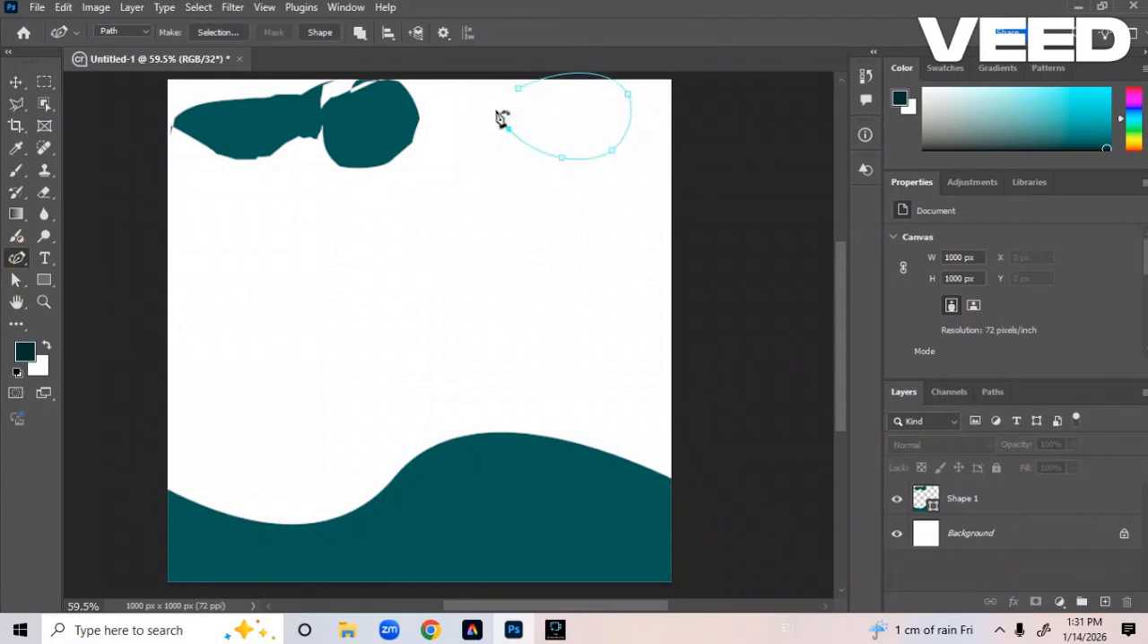
pyautogui.click(517, 87)
pyautogui.click(519, 89)
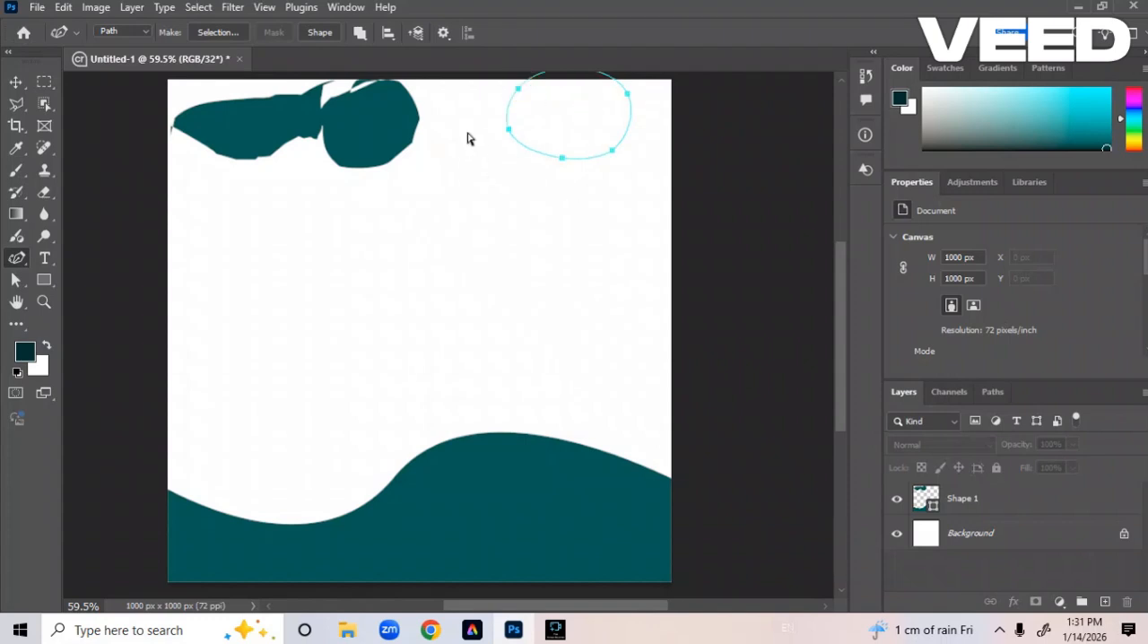
# Redo the closing of the oval path at its starting point and convert it into a filled shape.
pyautogui.hotkey('ctrl', 'z')
pyautogui.click(511, 114)
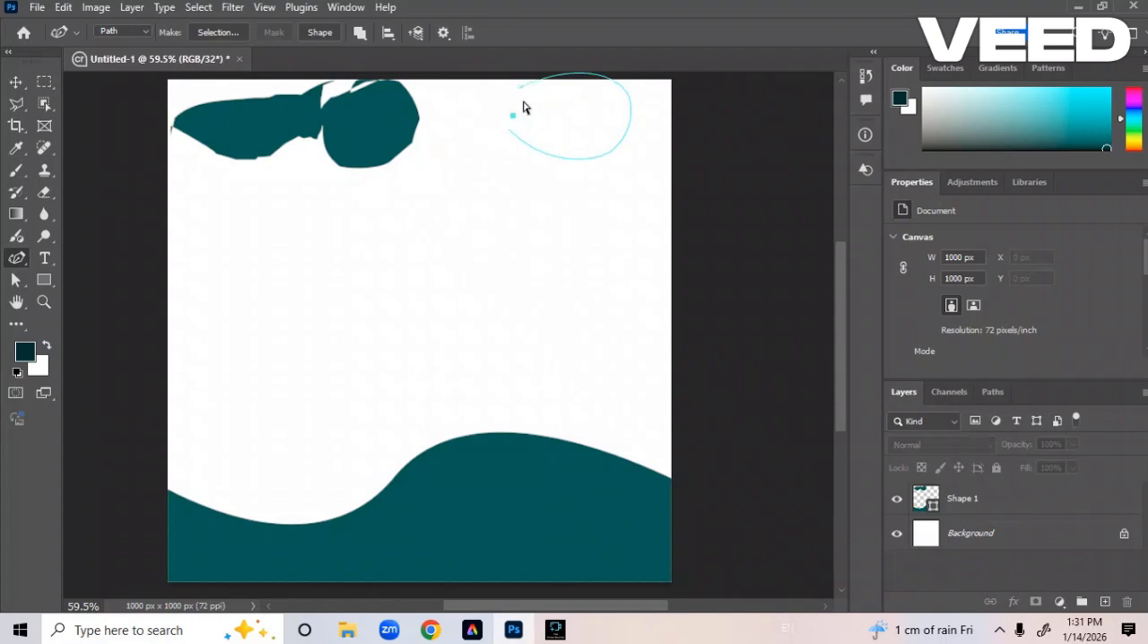
pyautogui.click(518, 88)
pyautogui.click(517, 89)
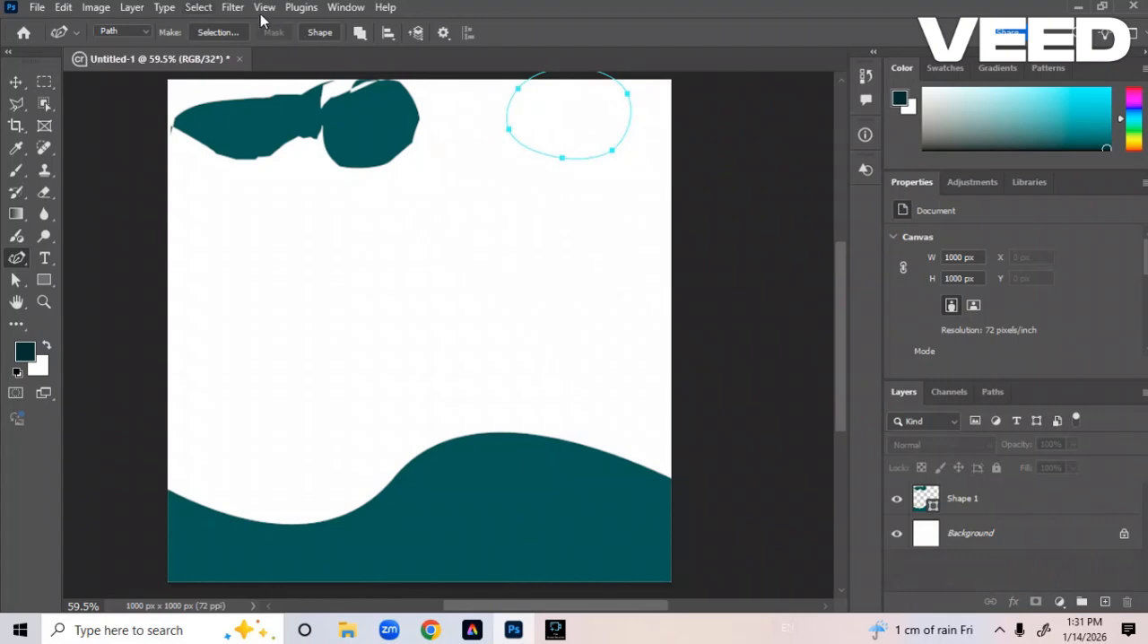
pyautogui.click(314, 33)
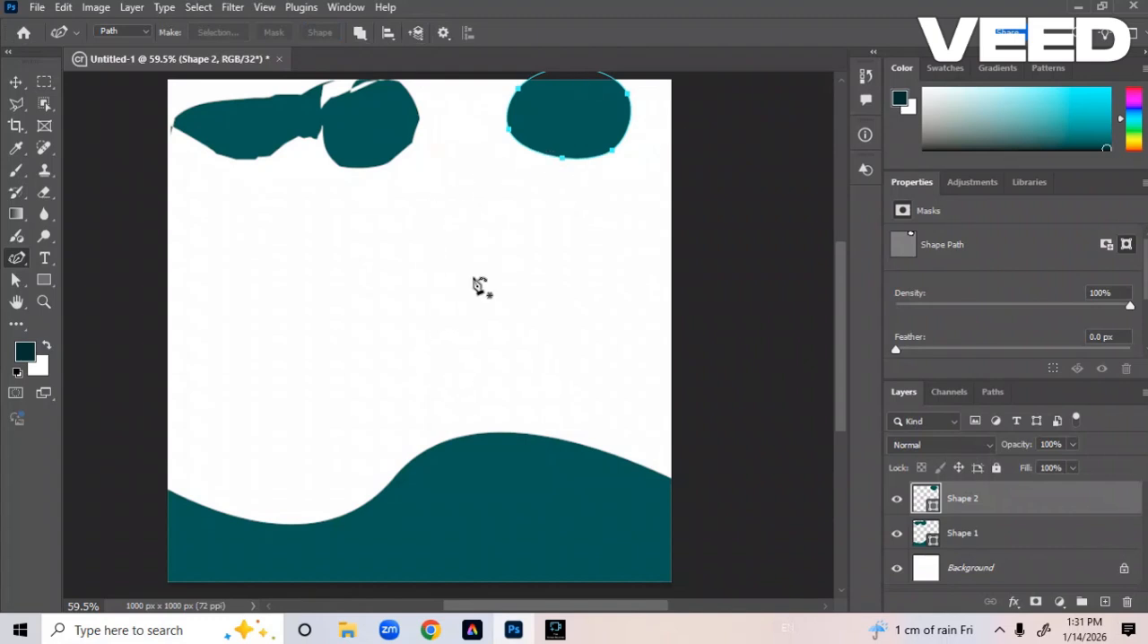
# Reshape the wave in Shape 1 by raising an added crest anchor, lowering an added trough anchor, and shifting the middle anchor slightly.
pyautogui.click(1012, 533)
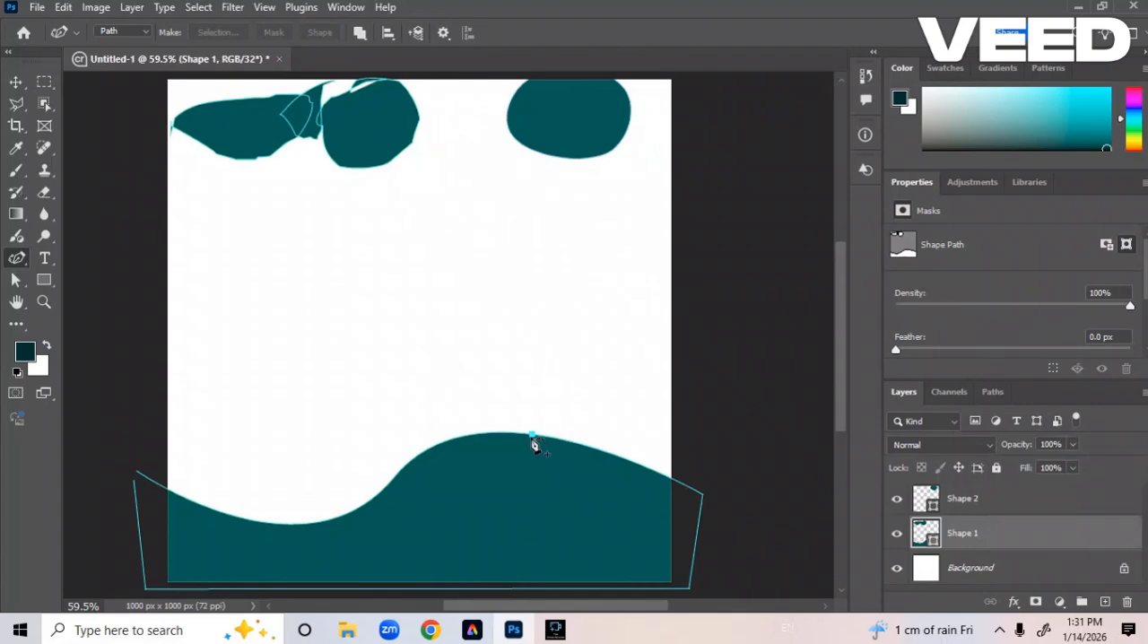
pyautogui.click(531, 439)
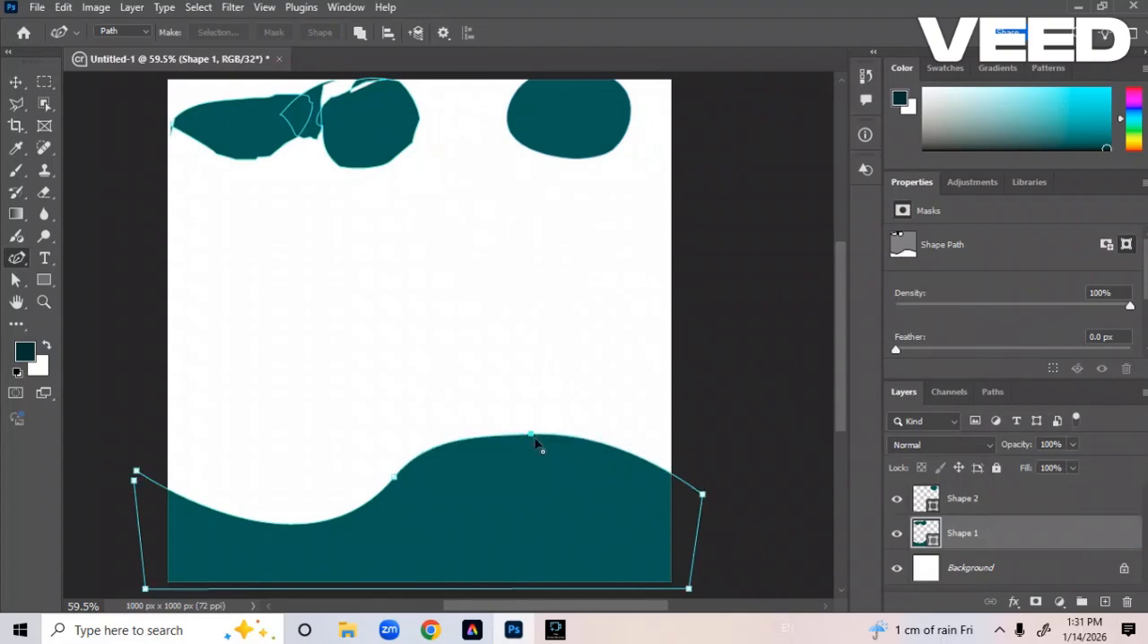
pyautogui.moveTo(529, 438); pyautogui.dragTo(549, 386)
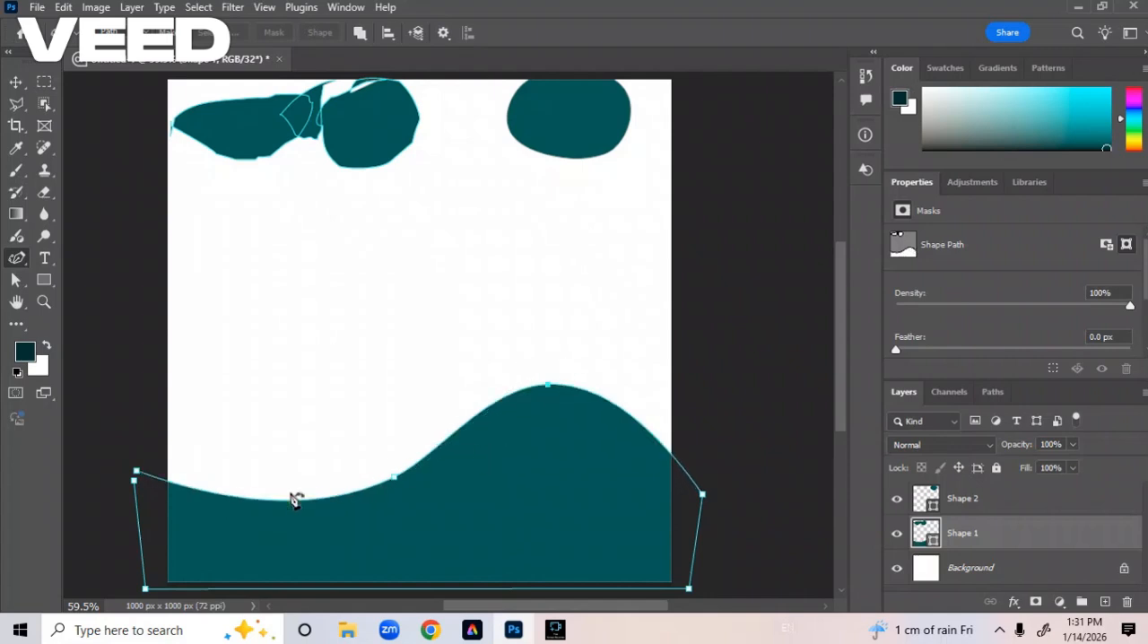
pyautogui.moveTo(278, 508); pyautogui.dragTo(262, 516)
pyautogui.moveTo(391, 476); pyautogui.dragTo(399, 484)
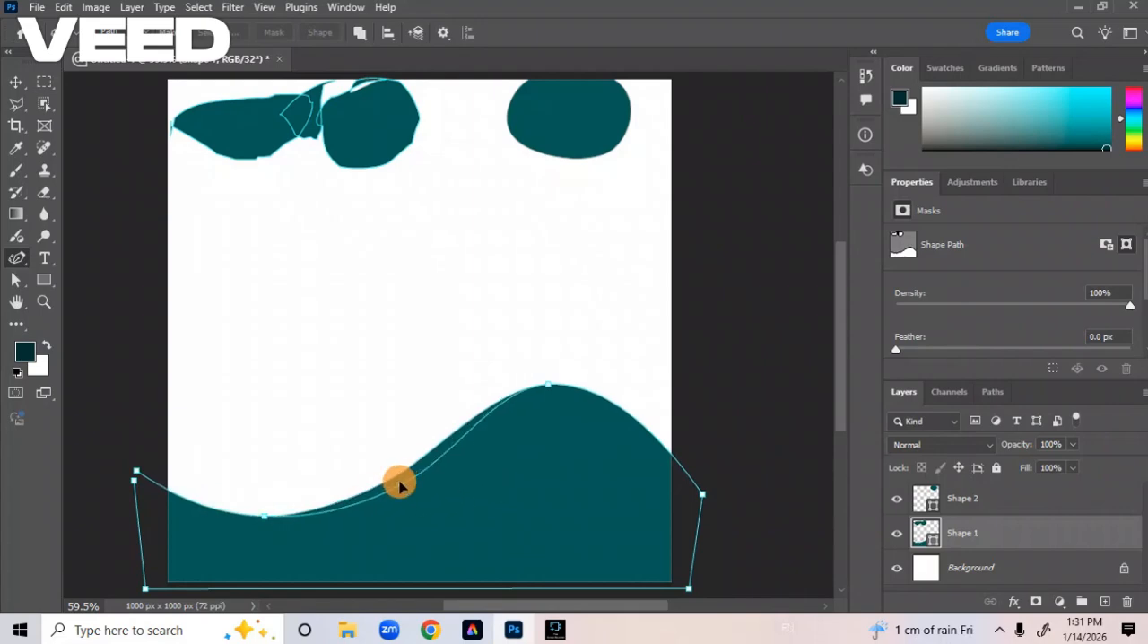
# Add anchor points to the round blob's lower-right edge and around the wave's crest in Shape 1, reshaping both into uneven contours.
pyautogui.click(15, 260)
pyautogui.click(77, 305)
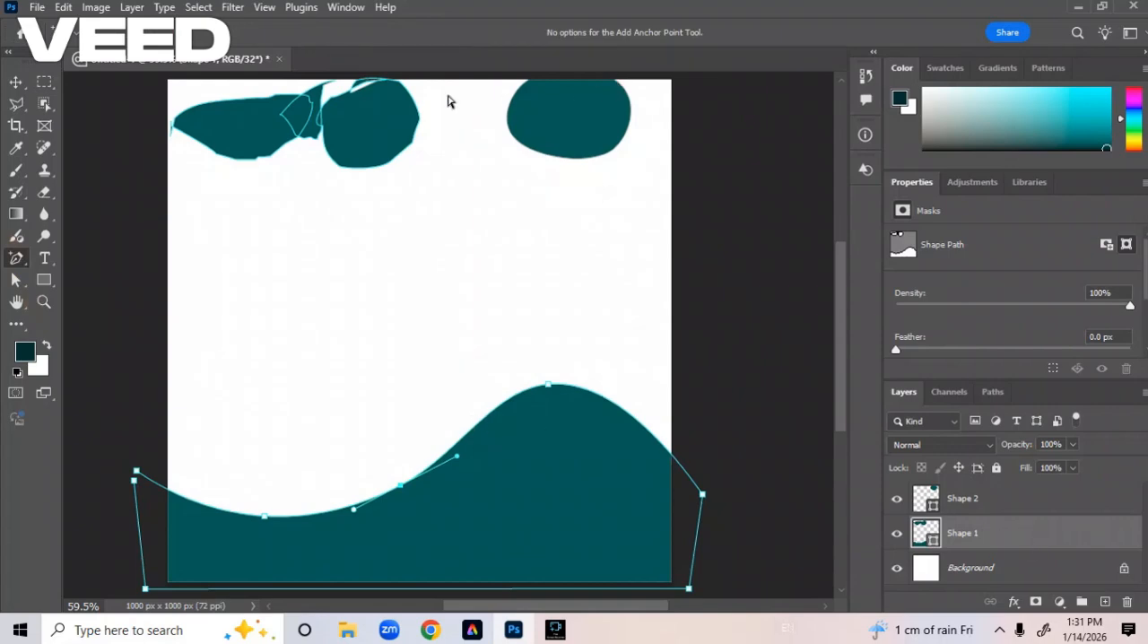
pyautogui.moveTo(378, 167); pyautogui.dragTo(460, 180)
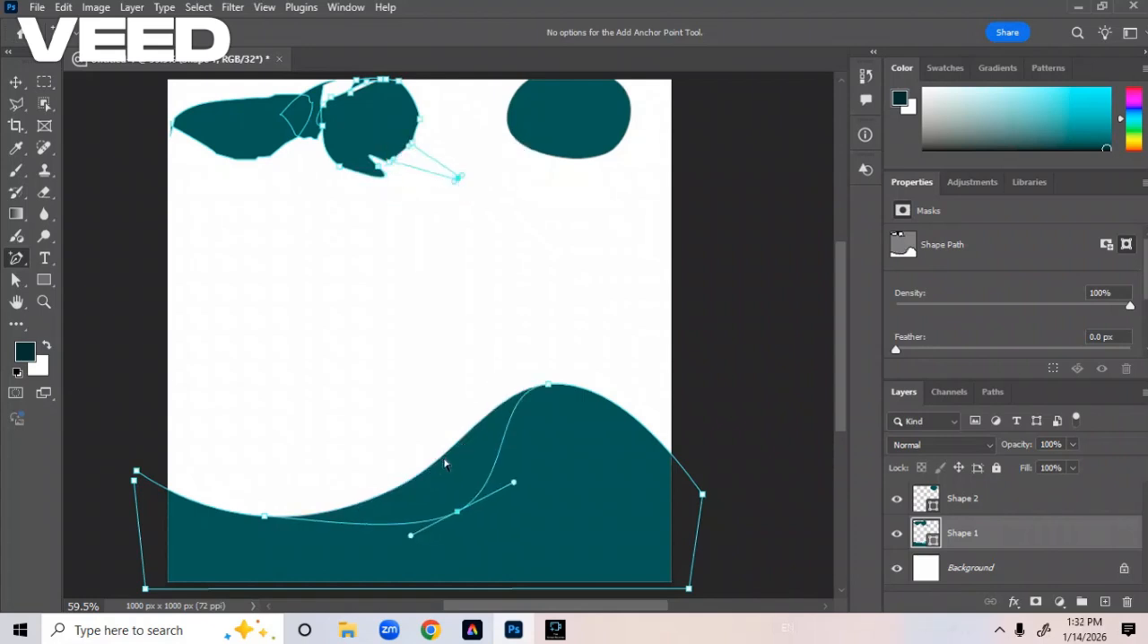
pyautogui.hotkey('ctrl', 'z')
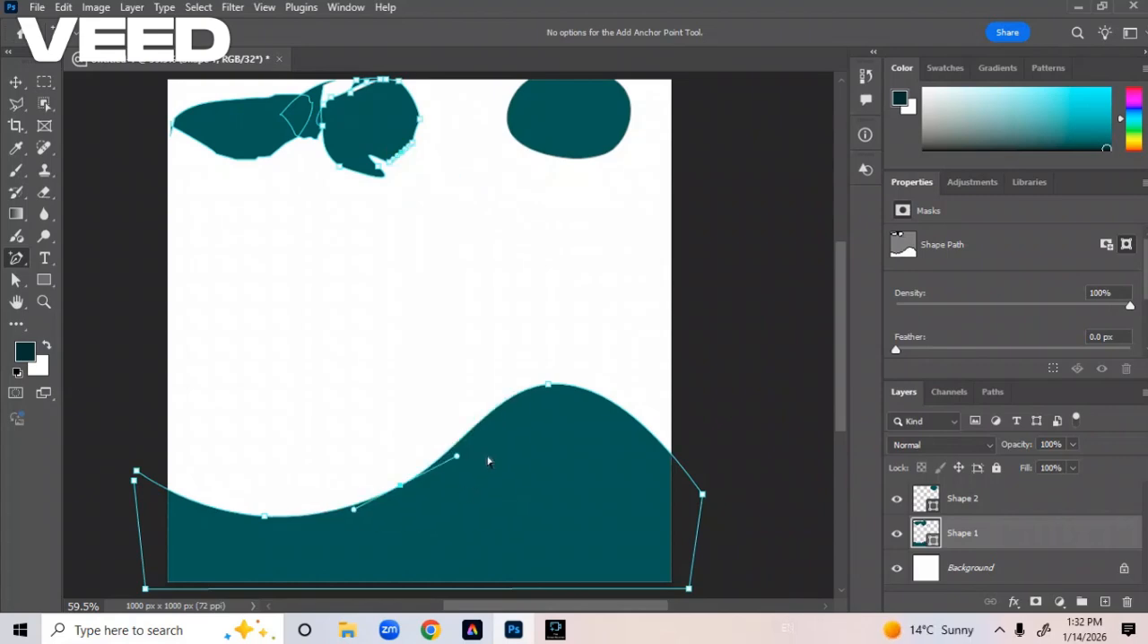
pyautogui.moveTo(484, 418); pyautogui.dragTo(518, 472)
pyautogui.moveTo(627, 410); pyautogui.dragTo(594, 454)
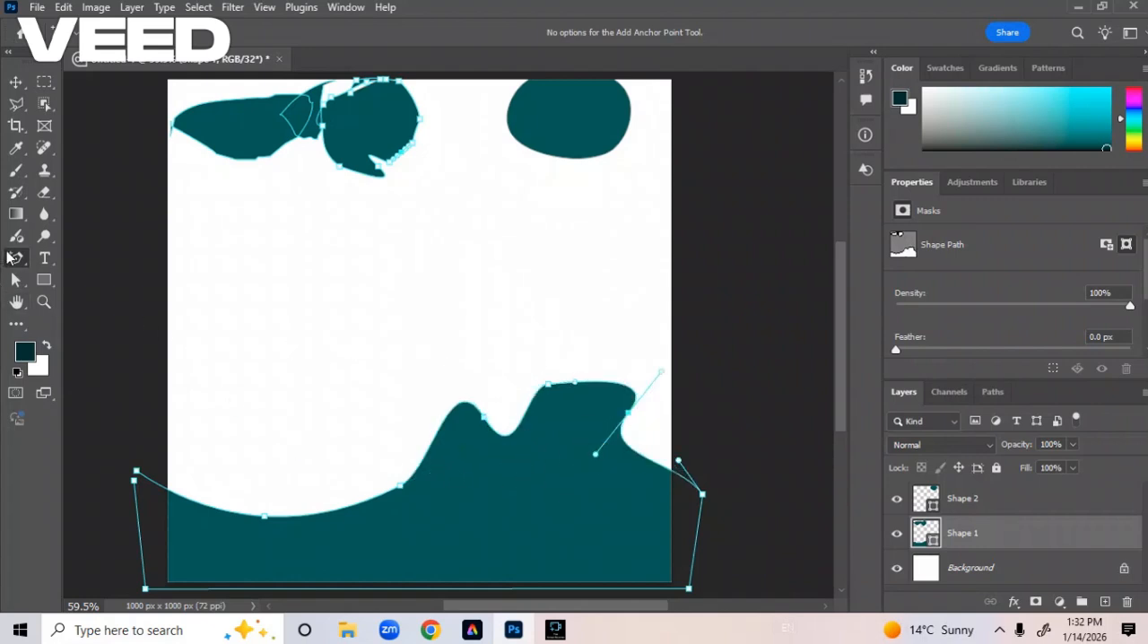
# Remove the wave's middle anchor and the anchors added around its crest in Shape 1 with the Delete Anchor Point tool.
pyautogui.moveTo(15, 258); pyautogui.dragTo(146, 322)
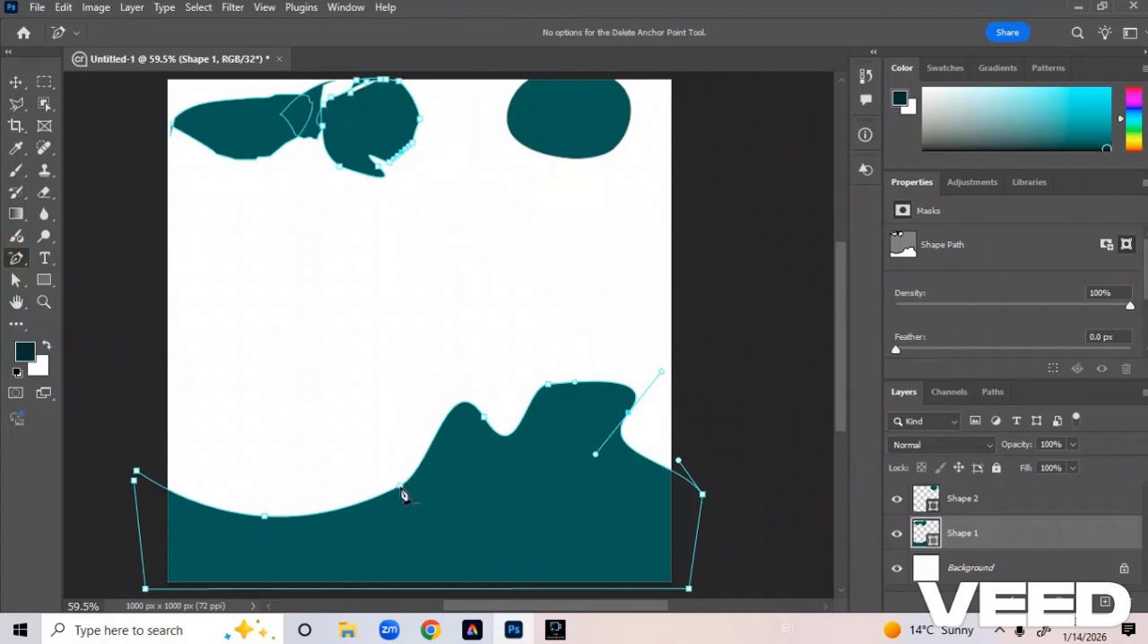
pyautogui.click(400, 488)
pyautogui.click(626, 413)
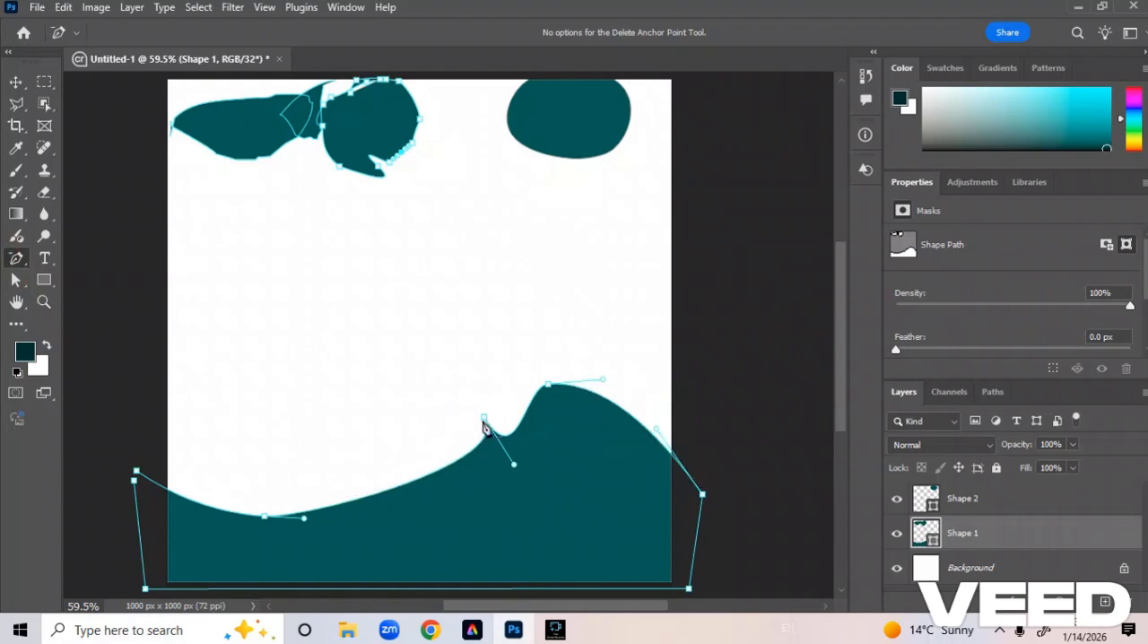
pyautogui.click(483, 422)
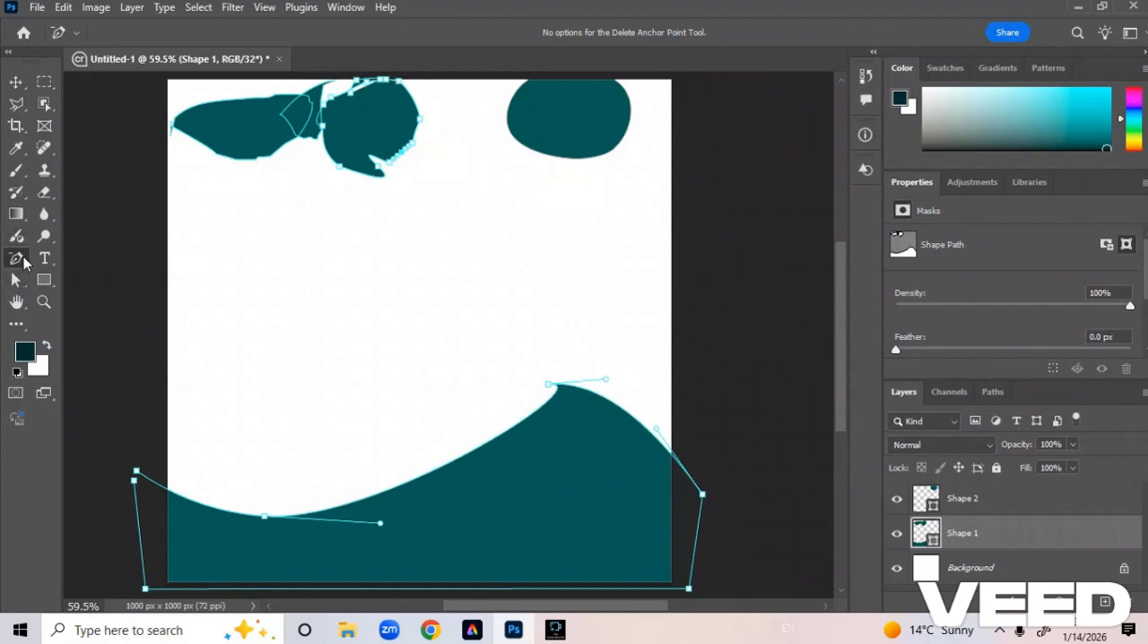
# Draw a filled rectangle about 470 by 374 px in the middle of the canvas with the Rectangle tool.
pyautogui.click(43, 279)
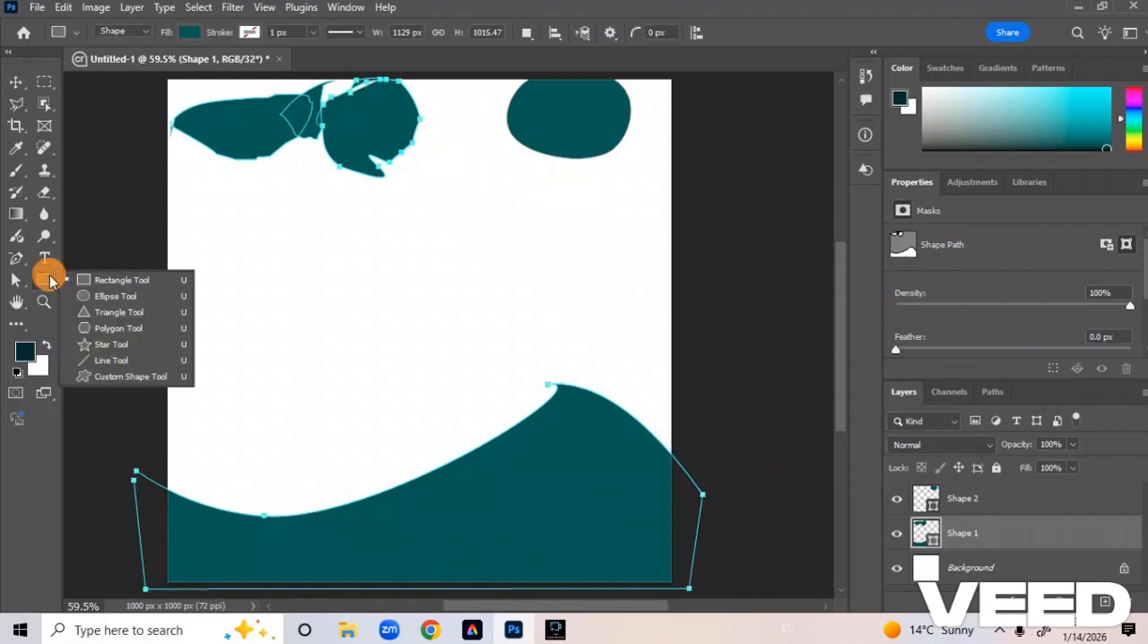
pyautogui.click(72, 277)
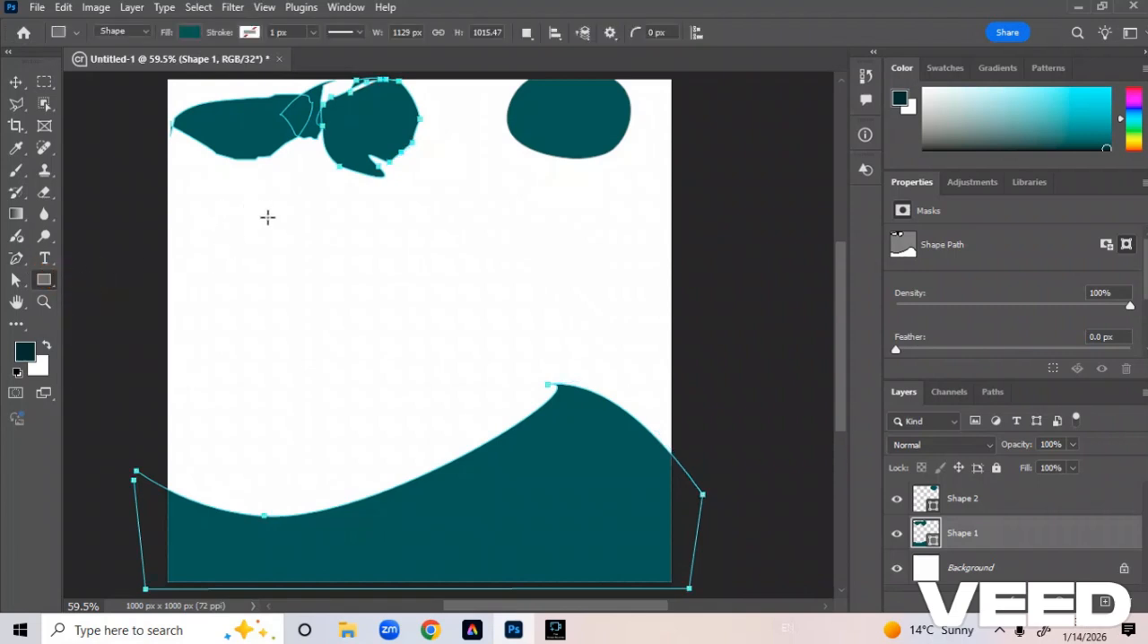
pyautogui.moveTo(267, 216)
pyautogui.mouseDown()
pyautogui.moveTo(310, 281)
pyautogui.moveTo(503, 399)
pyautogui.mouseUp()
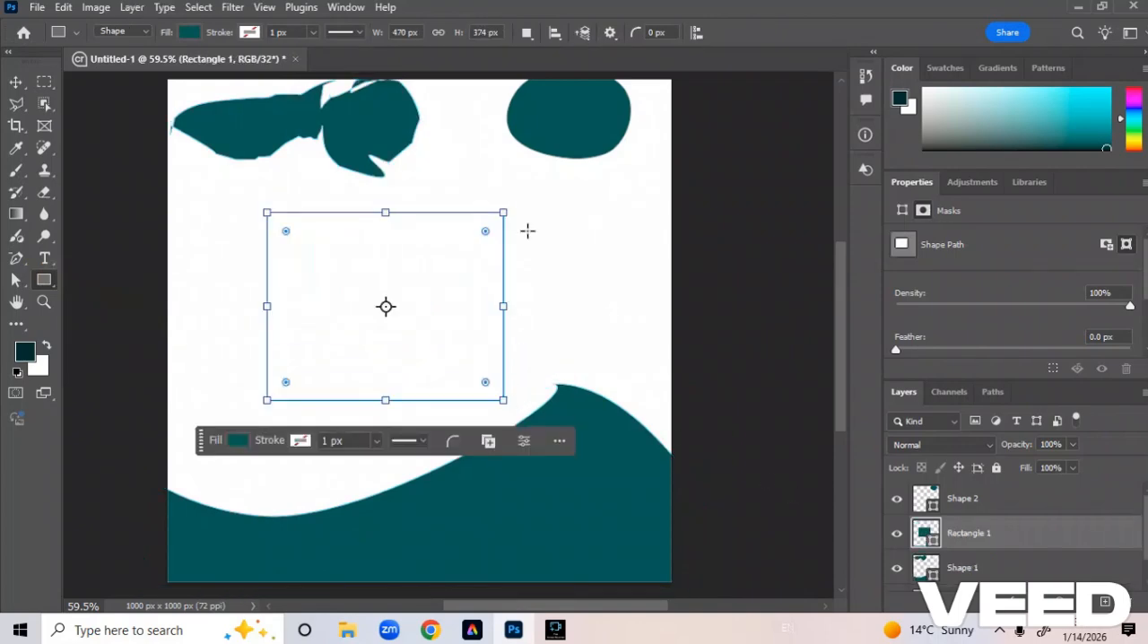
# Delete the Shape 1 layer and move the rectangle down to about X 203 px, Y 462 px, with its path selectable.
pyautogui.click(1116, 559)
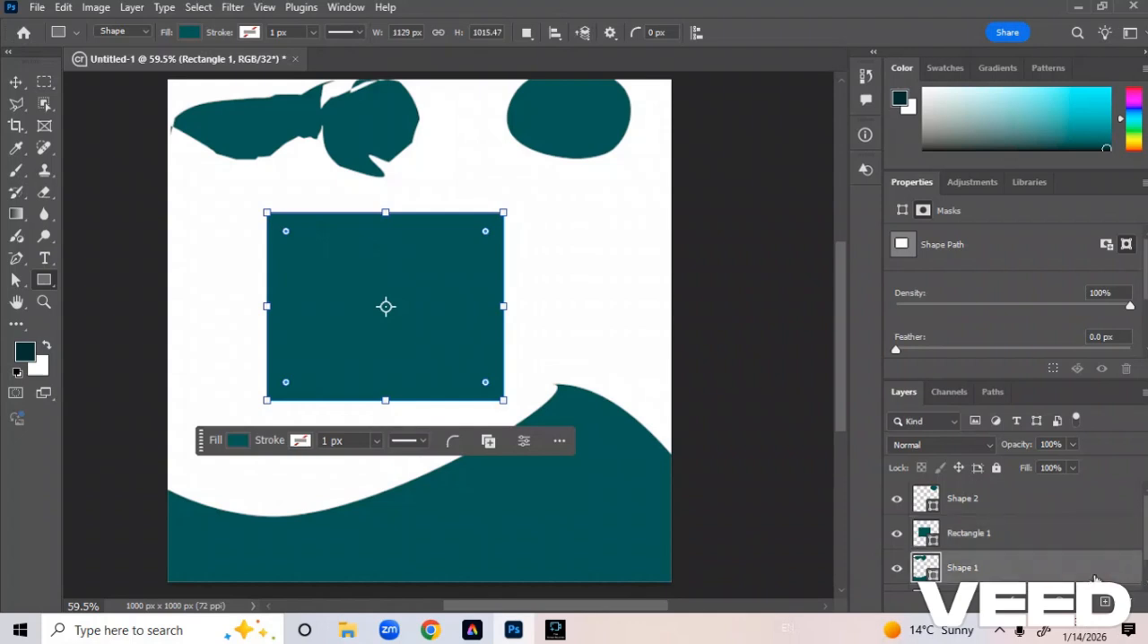
pyautogui.press('Delete')
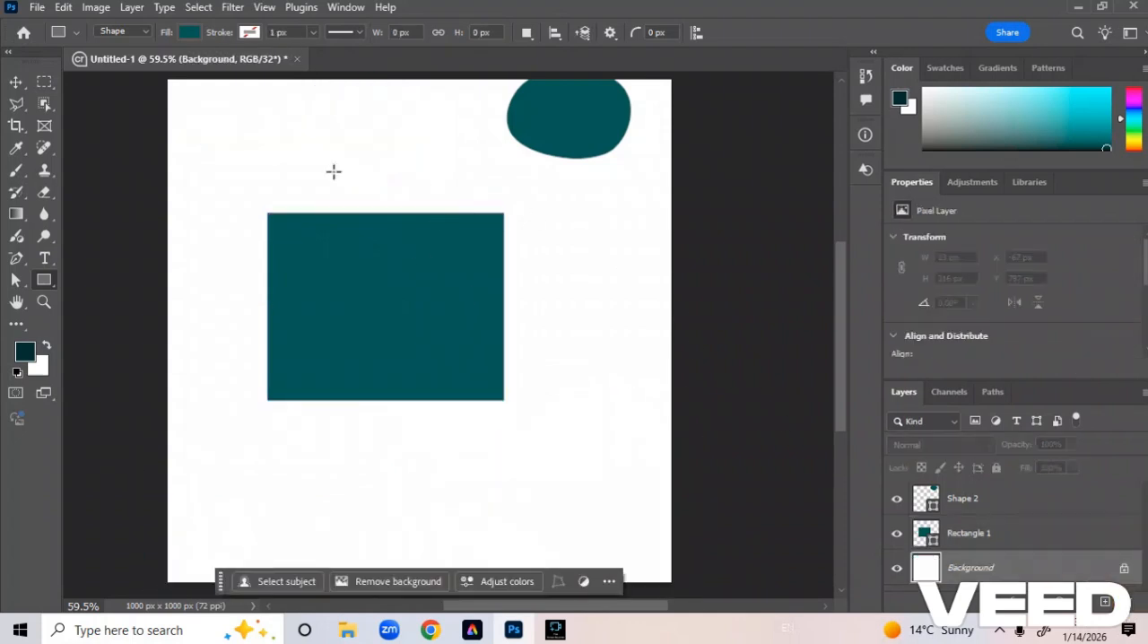
pyautogui.click(16, 81)
pyautogui.moveTo(332, 269)
pyautogui.mouseDown()
pyautogui.moveTo(349, 342)
pyautogui.moveTo(334, 368)
pyautogui.mouseUp()
pyautogui.click(16, 280)
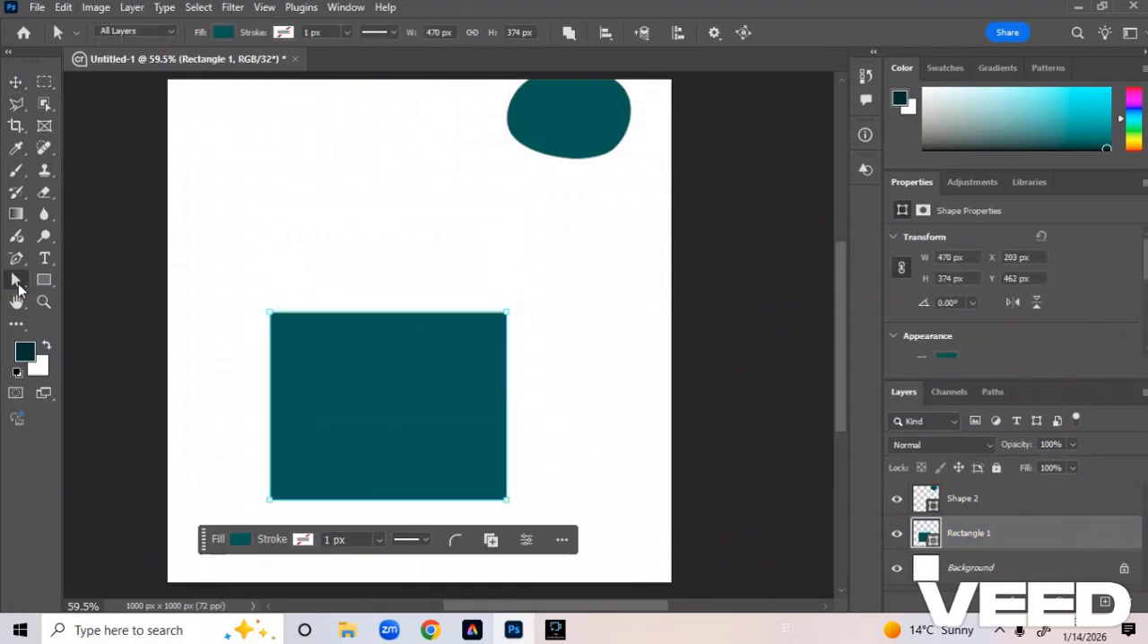
# Add an anchor point at the middle of the rectangle's top edge and pull it up into a rounded arch.
pyautogui.rightClick(15, 258)
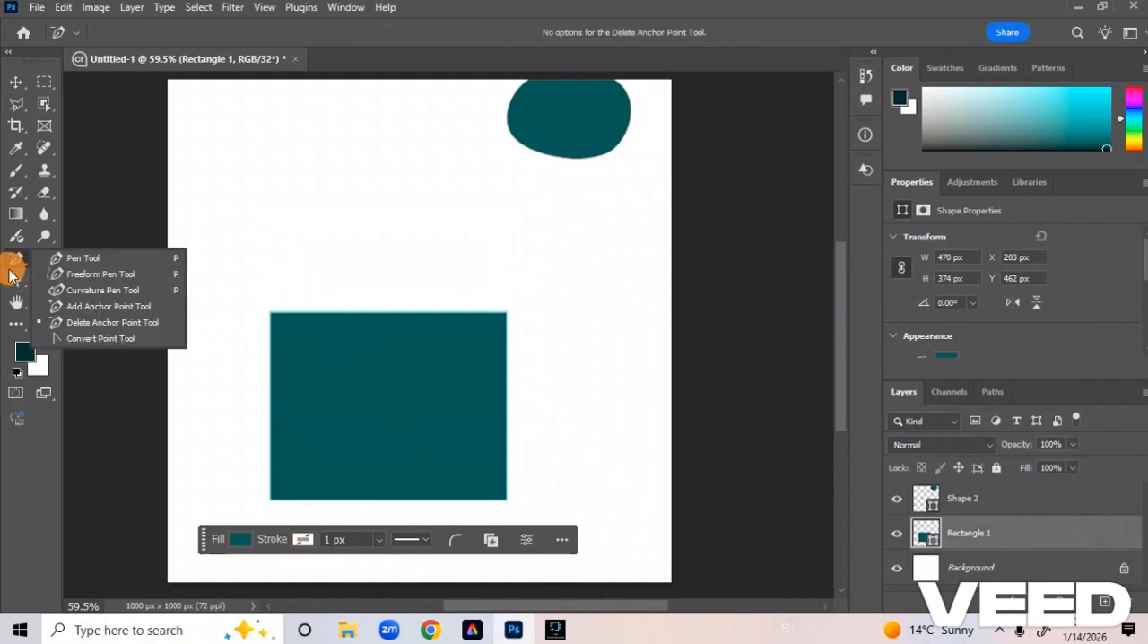
pyautogui.click(86, 302)
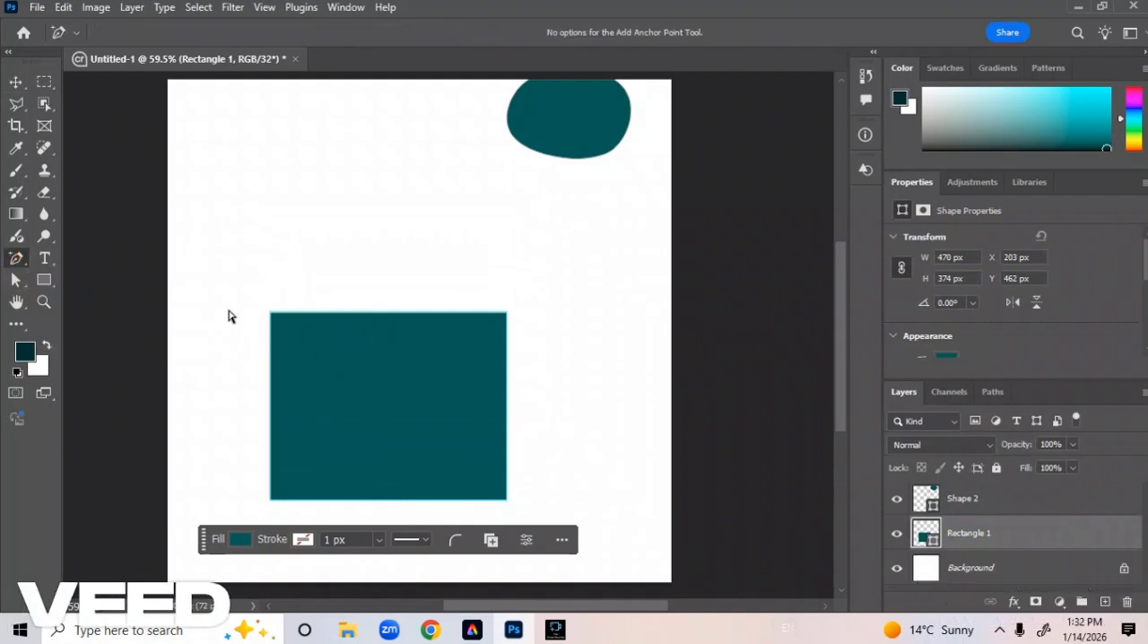
pyautogui.click(387, 314)
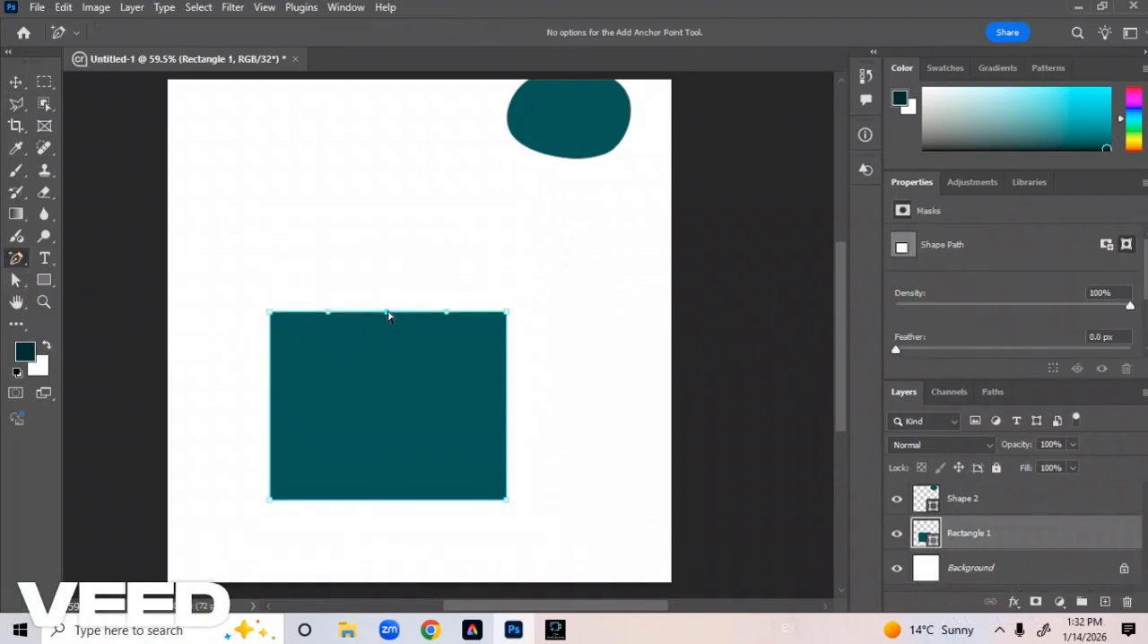
pyautogui.moveTo(387, 314); pyautogui.dragTo(382, 210)
# Try converting the arch's top anchor into a sharp corner with the Convert Point tool, undoing each attempt.
pyautogui.moveTo(13, 268); pyautogui.dragTo(106, 344)
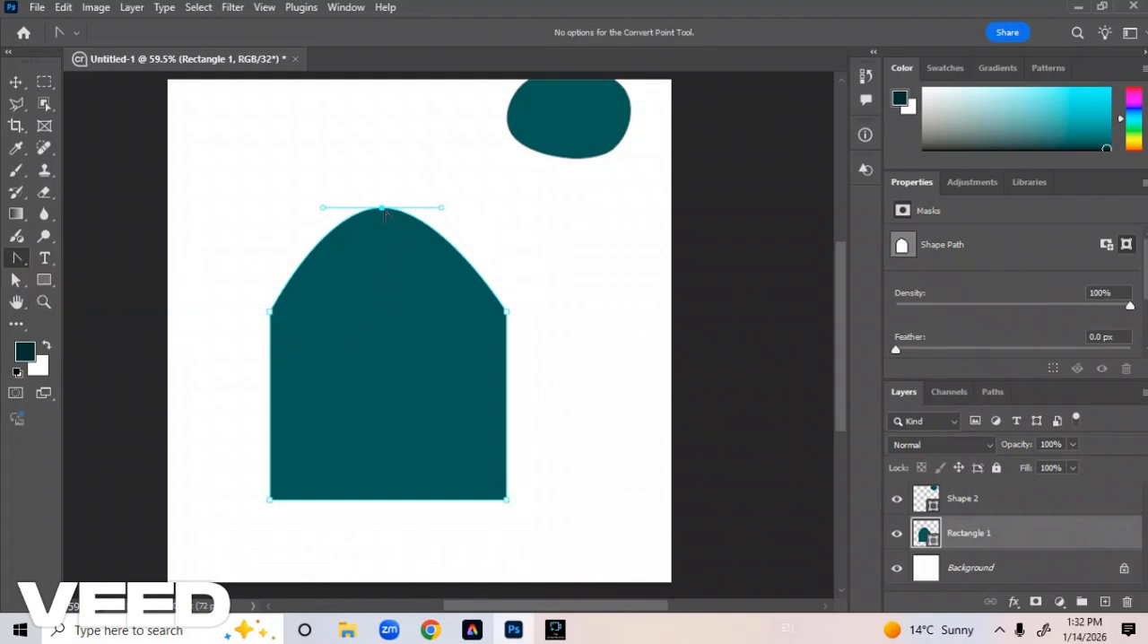
pyautogui.click(383, 209)
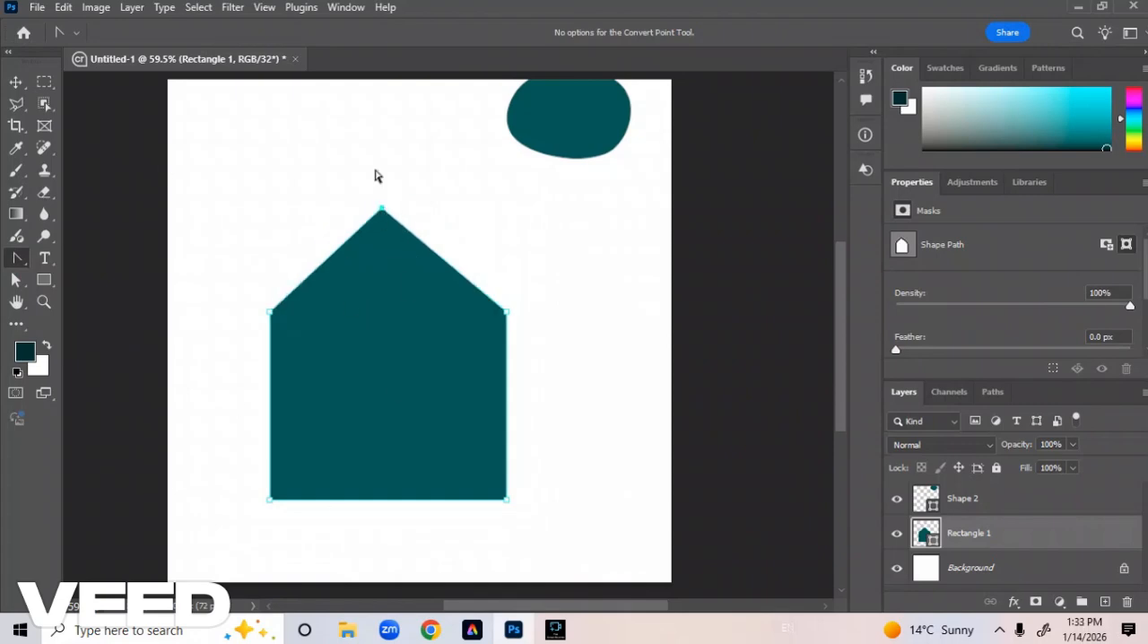
pyautogui.hotkey('ctrl', 'z')
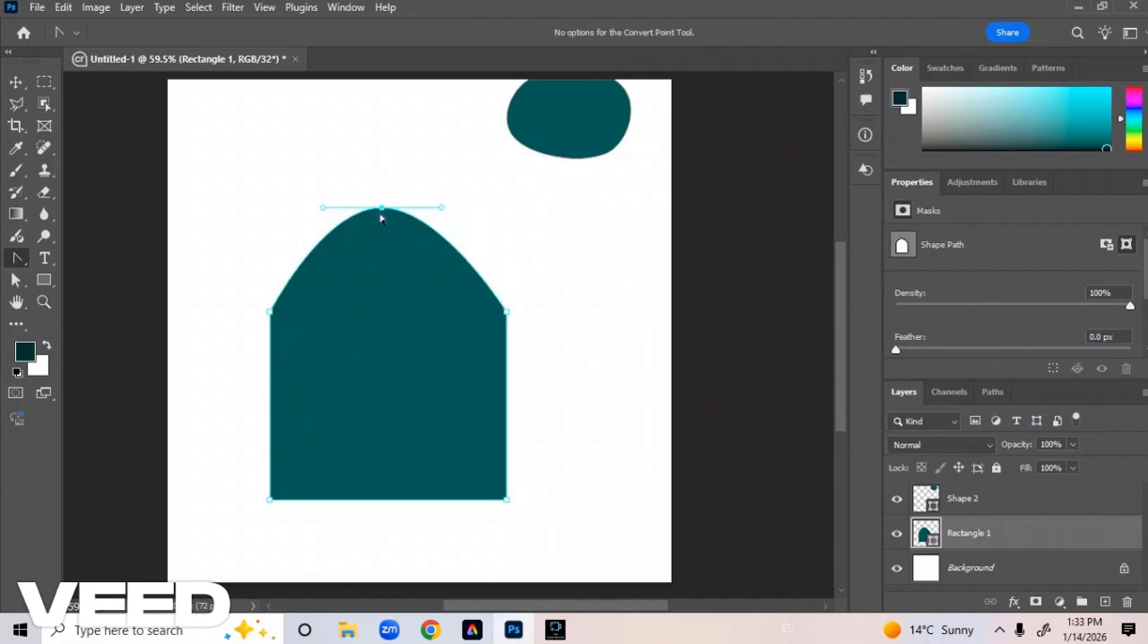
pyautogui.click(381, 209)
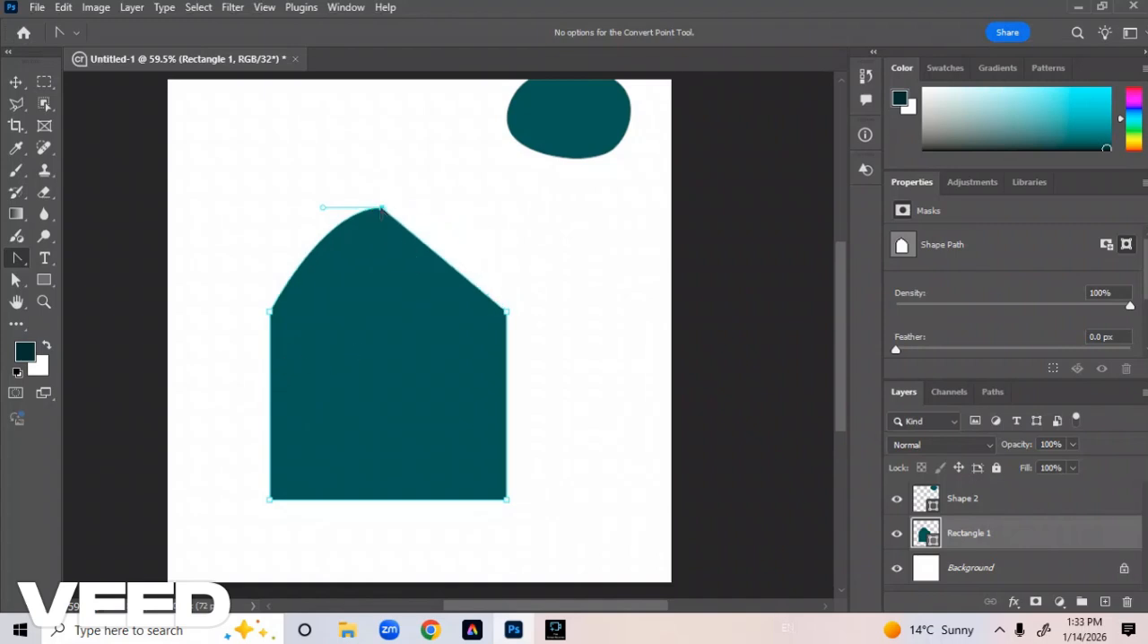
pyautogui.click(381, 210)
pyautogui.hotkey('ctrl', 'z')
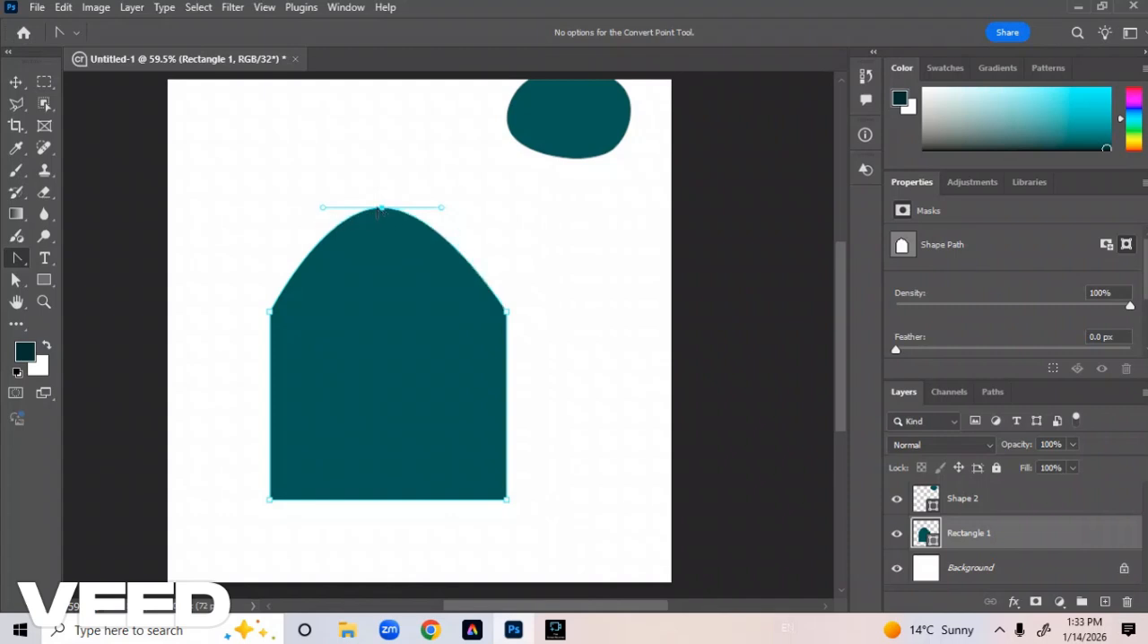
# Convert the arch's top anchor to a corner once more, and undo back to the plain rectangle.
pyautogui.click(17, 249)
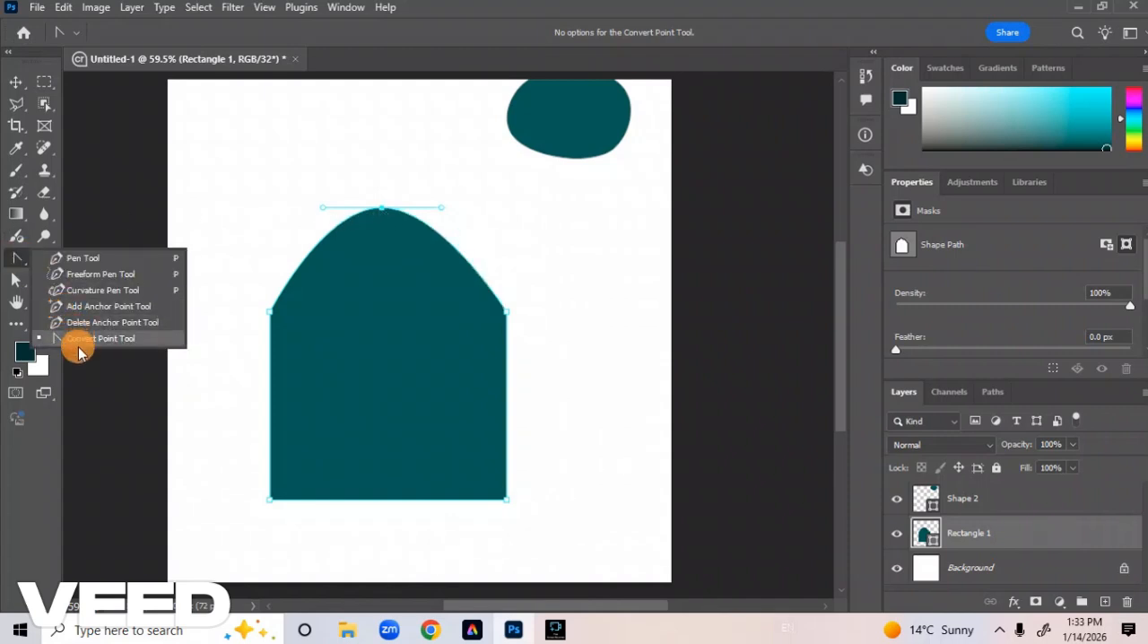
pyautogui.click(382, 208)
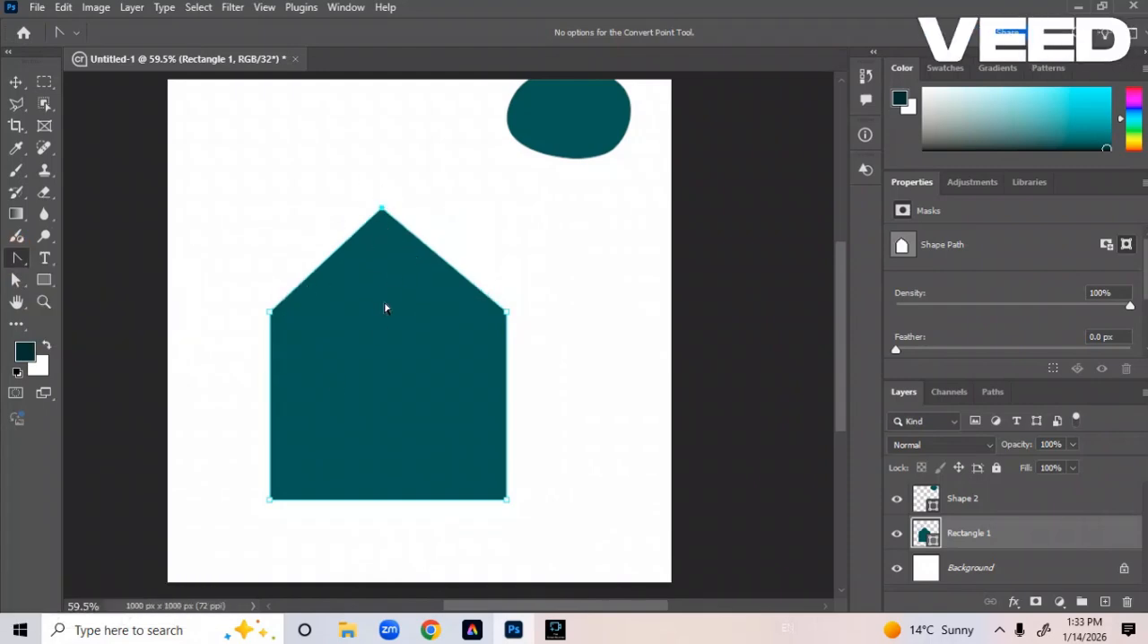
pyautogui.hotkey('ctrl', 'z')
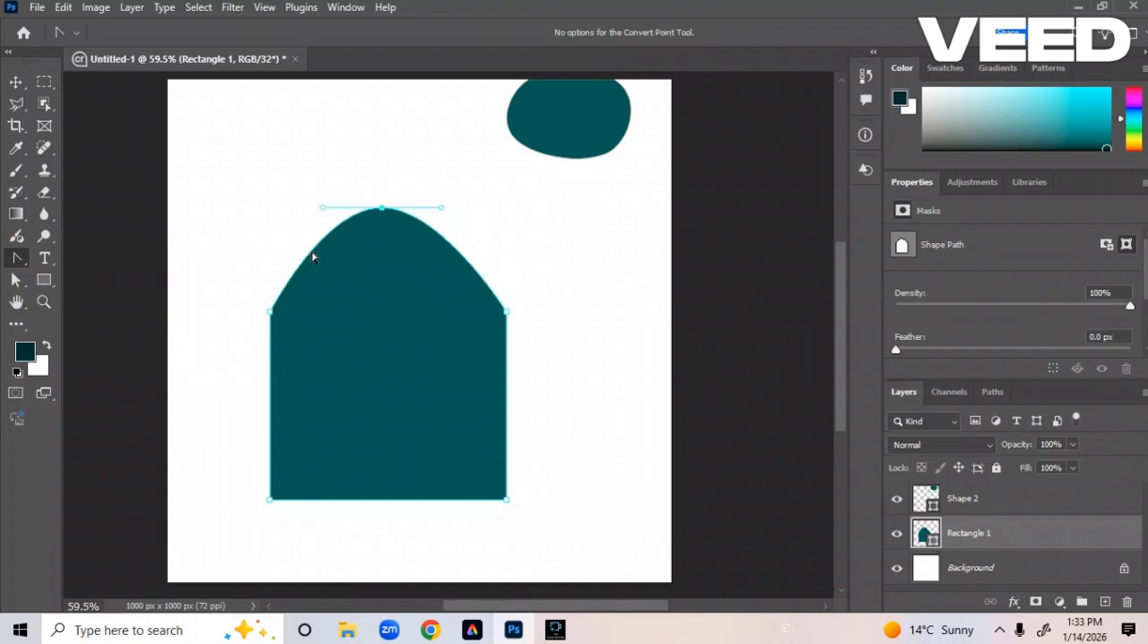
pyautogui.hotkey('ctrl', 'z')
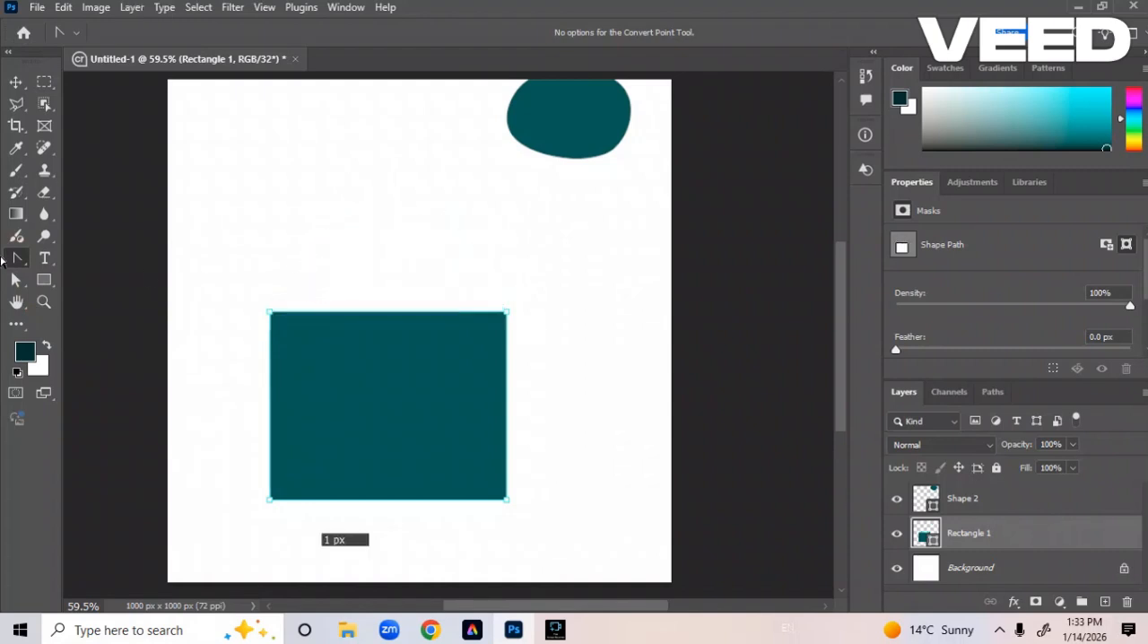
# Add an anchor point at the middle of the rectangle's top edge and convert it to a corner point without handles.
pyautogui.rightClick(16, 258)
pyautogui.click(80, 305)
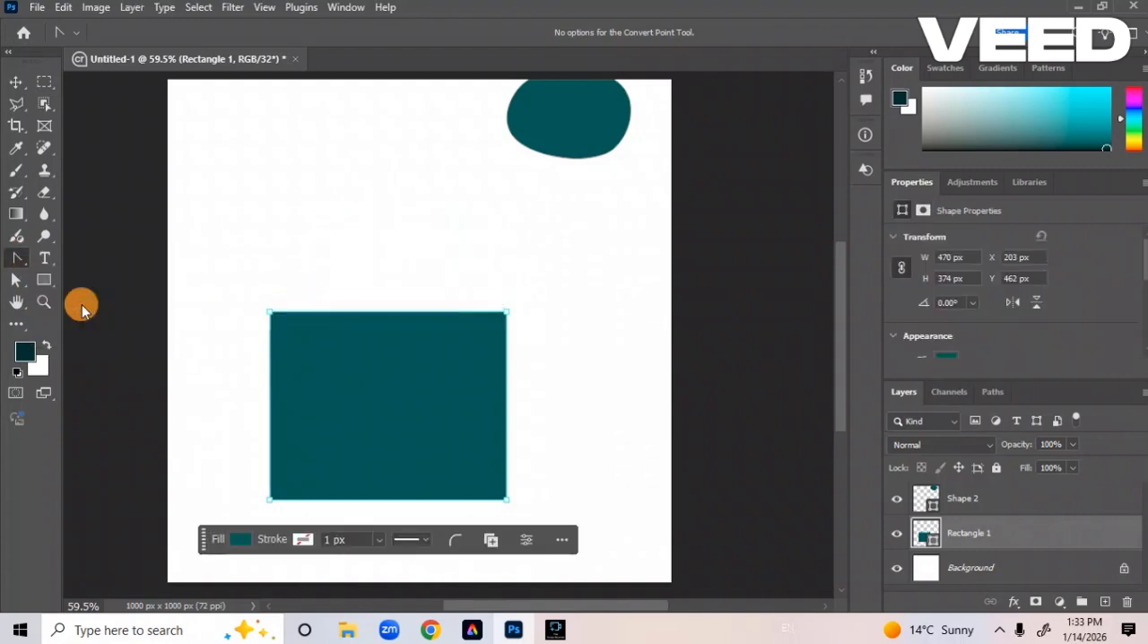
pyautogui.click(384, 312)
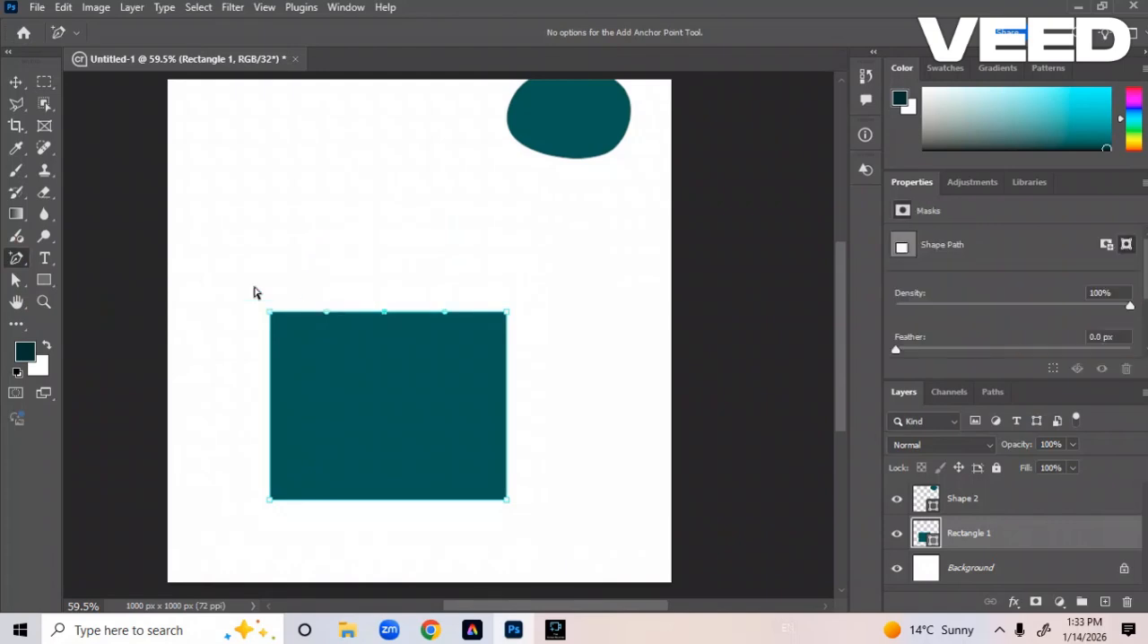
pyautogui.rightClick(17, 258)
pyautogui.click(76, 332)
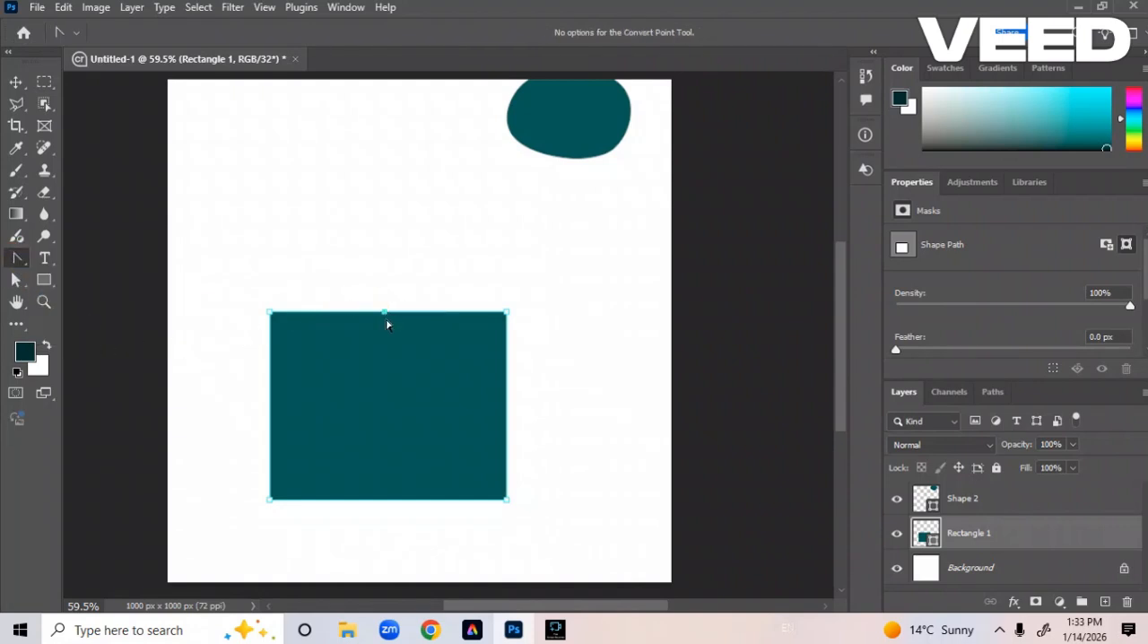
# Raise the rectangle's top-middle corner anchor with the Add Anchor Point tool to form a pointed, house-like roof.
pyautogui.rightClick(18, 260)
pyautogui.click(67, 302)
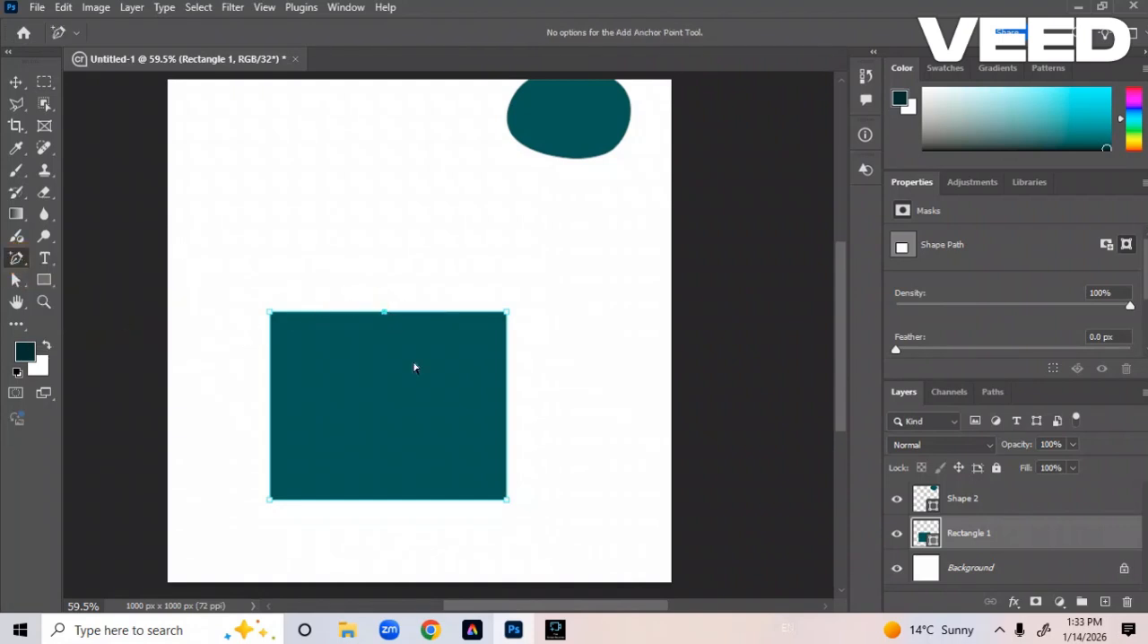
pyautogui.moveTo(385, 314); pyautogui.dragTo(374, 180)
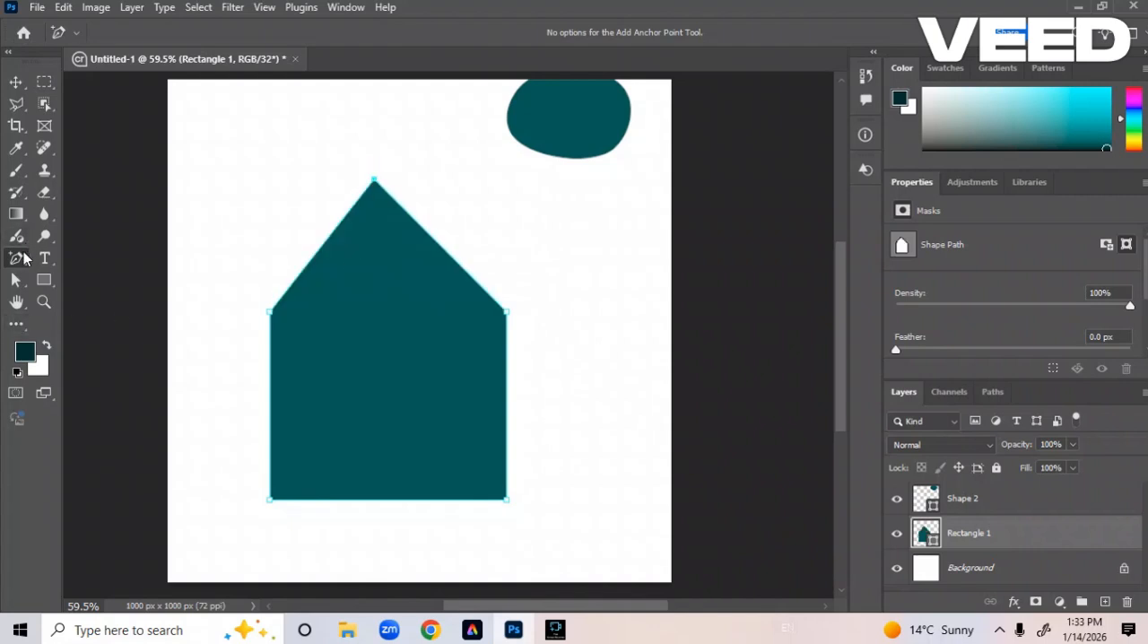
# Remove the roof's peak anchor with the Delete Anchor Point tool to flatten the shape into a rectangle.
pyautogui.rightClick(16, 258)
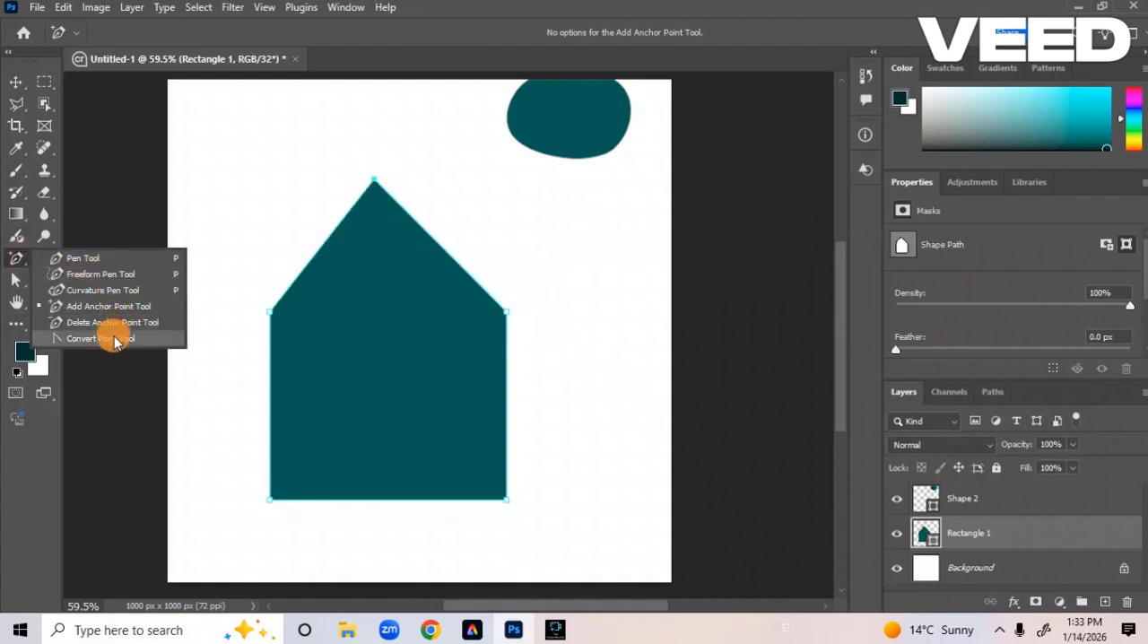
pyautogui.click(101, 322)
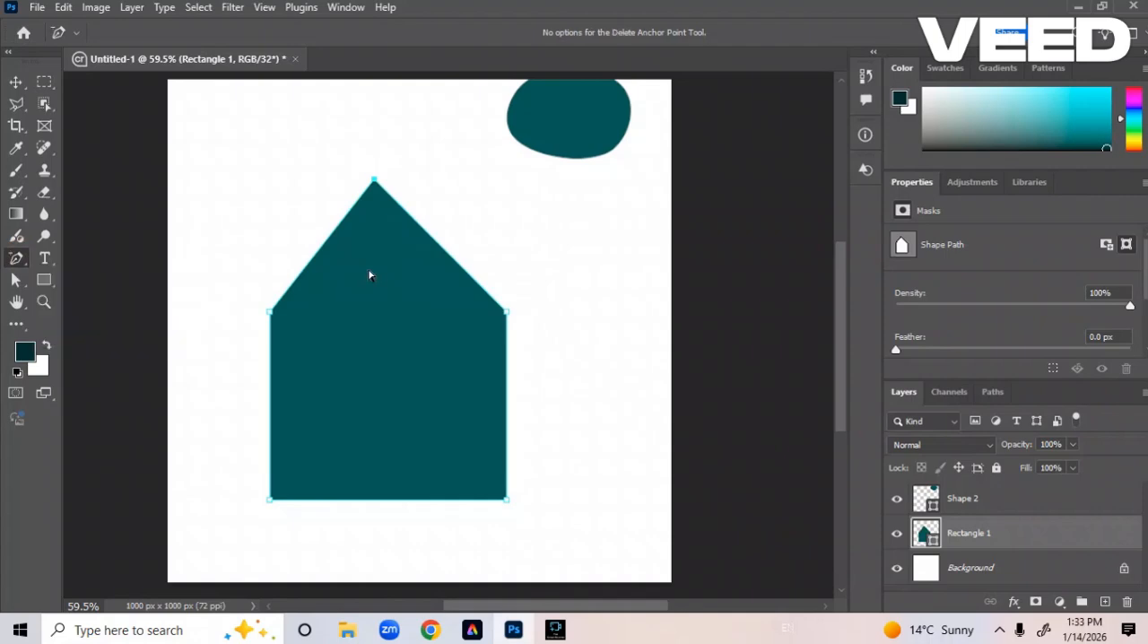
pyautogui.click(374, 180)
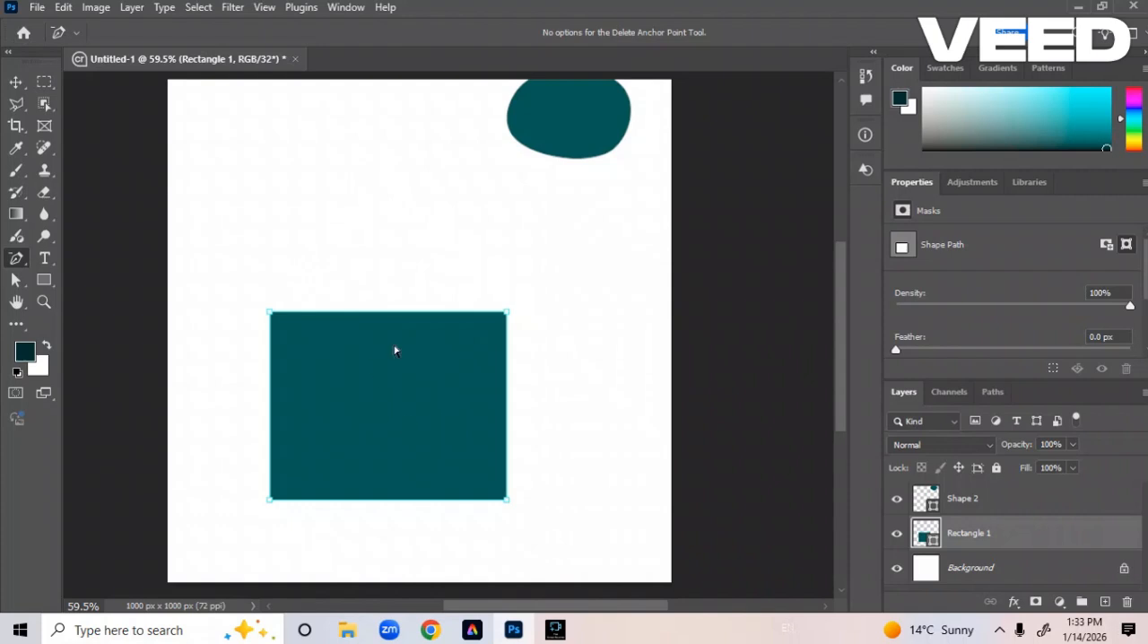